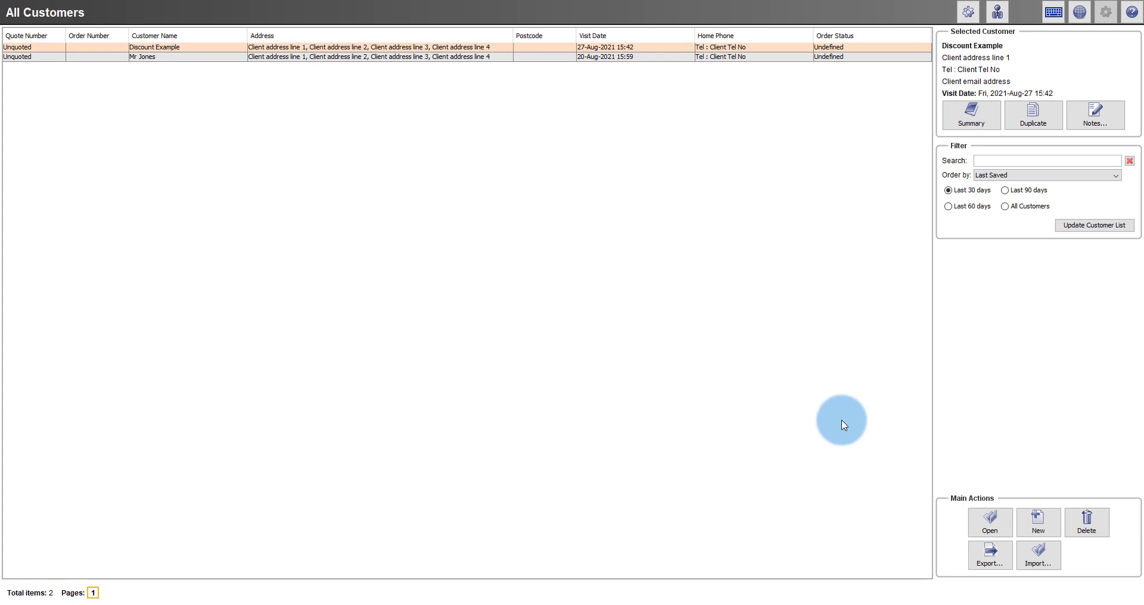
Open the discount preferences and create a manually applied discount from the fixed value or percentage template
left_click(1079, 12)
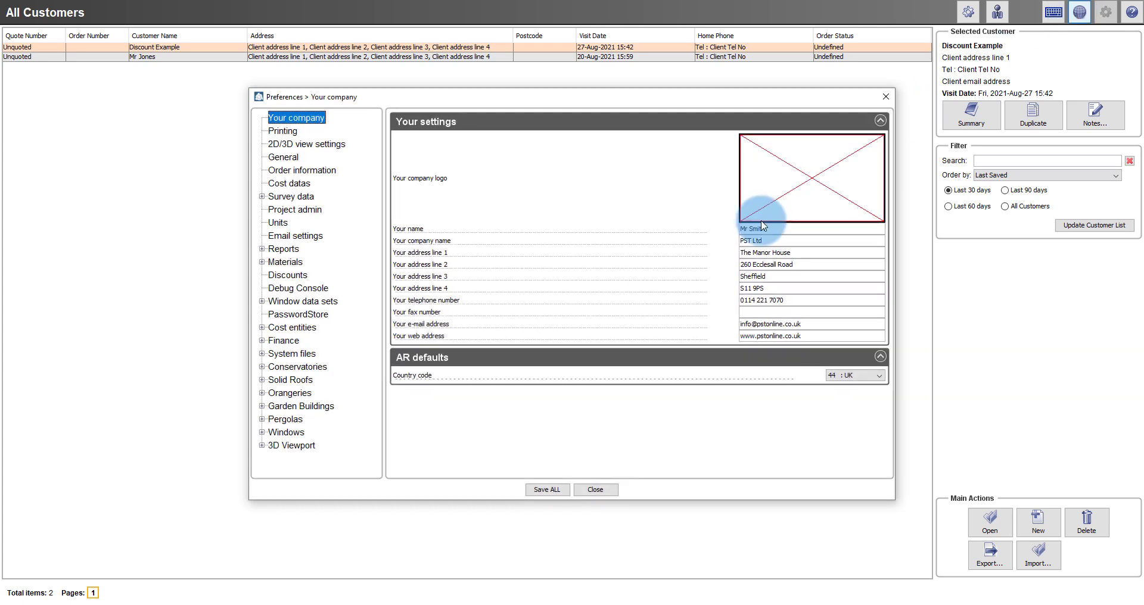
left_click(289, 276)
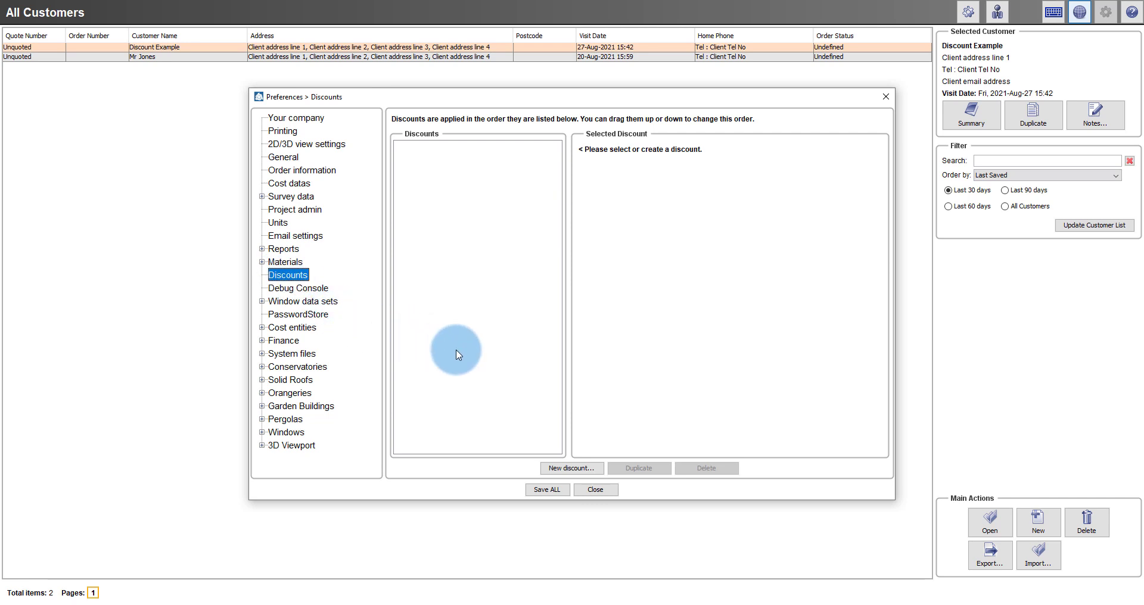
left_click(571, 469)
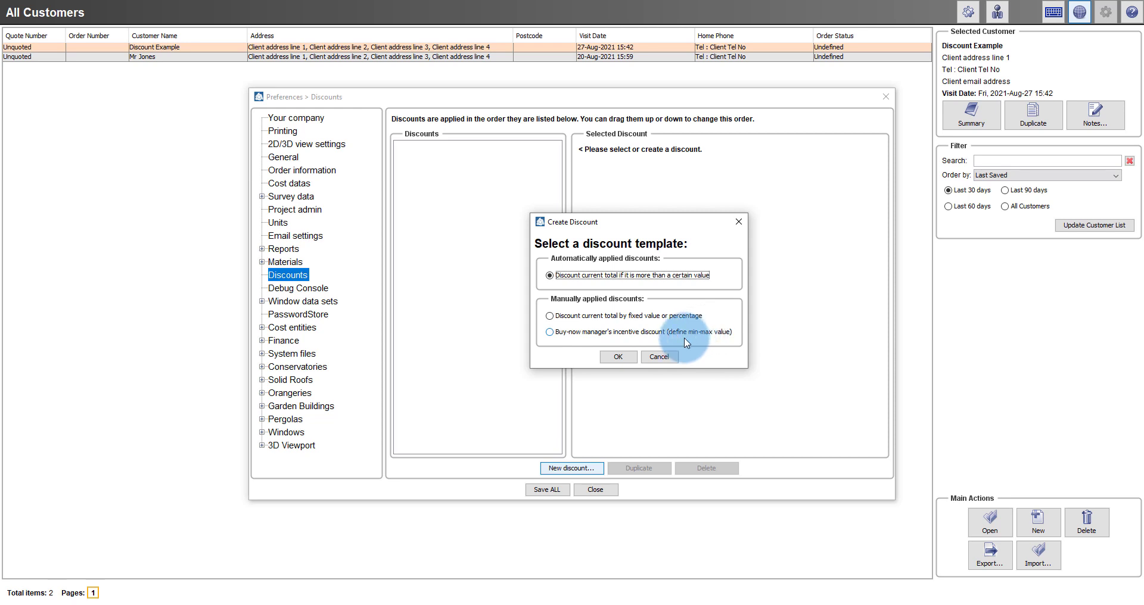
left_click(576, 319)
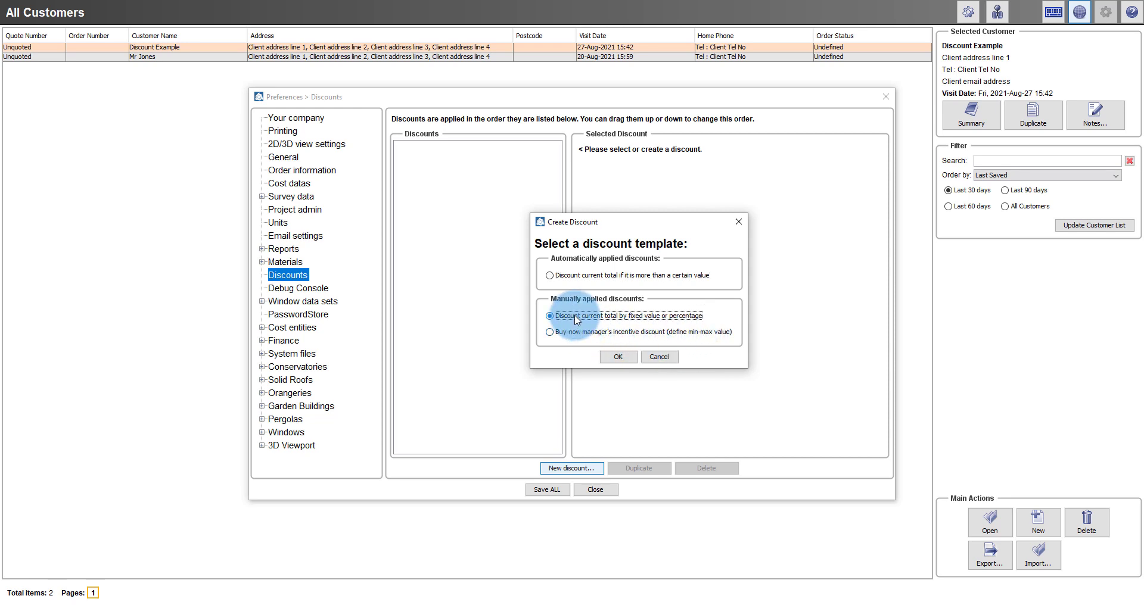
left_click(615, 356)
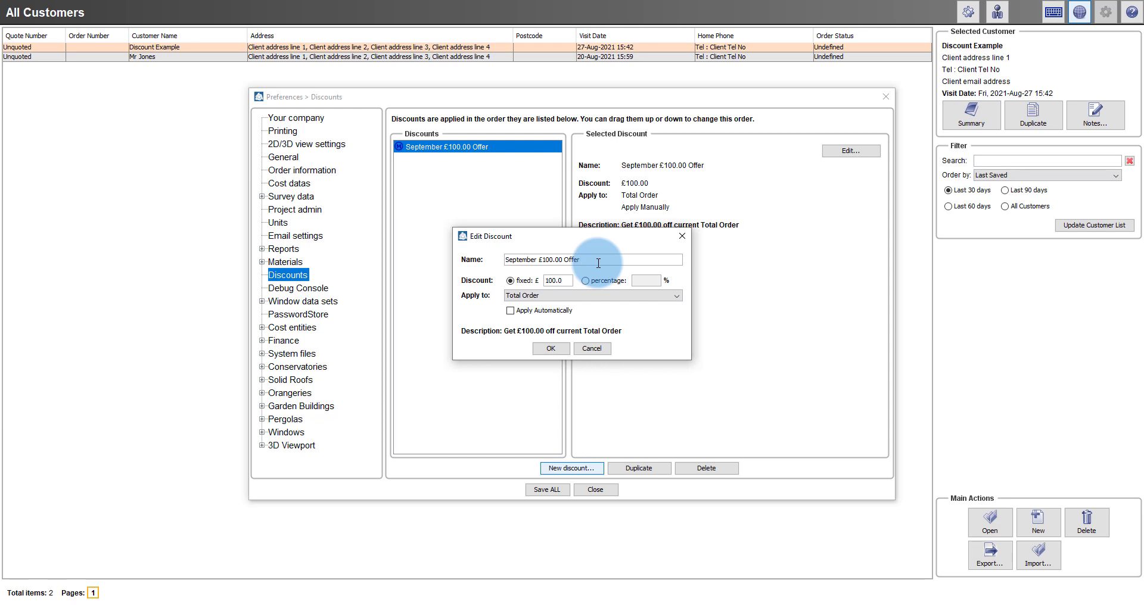
Name the new discount "5% off Survey Data Costs" and set it to a 5 percent discount
left_click_drag(598, 263, 485, 250)
type("5% of")
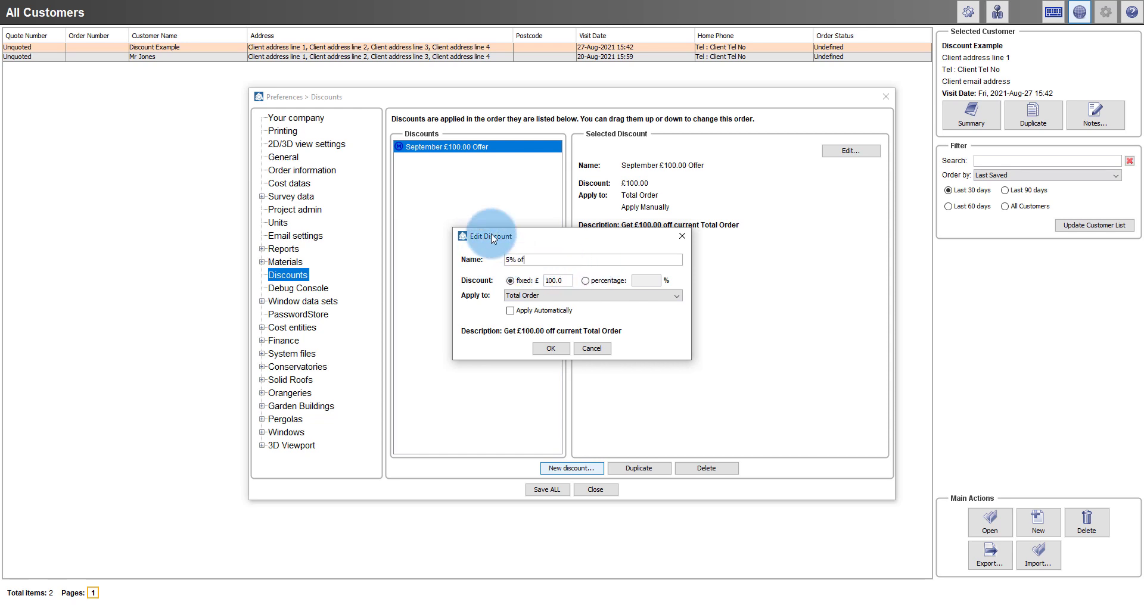
type("f Survey Data Coss")
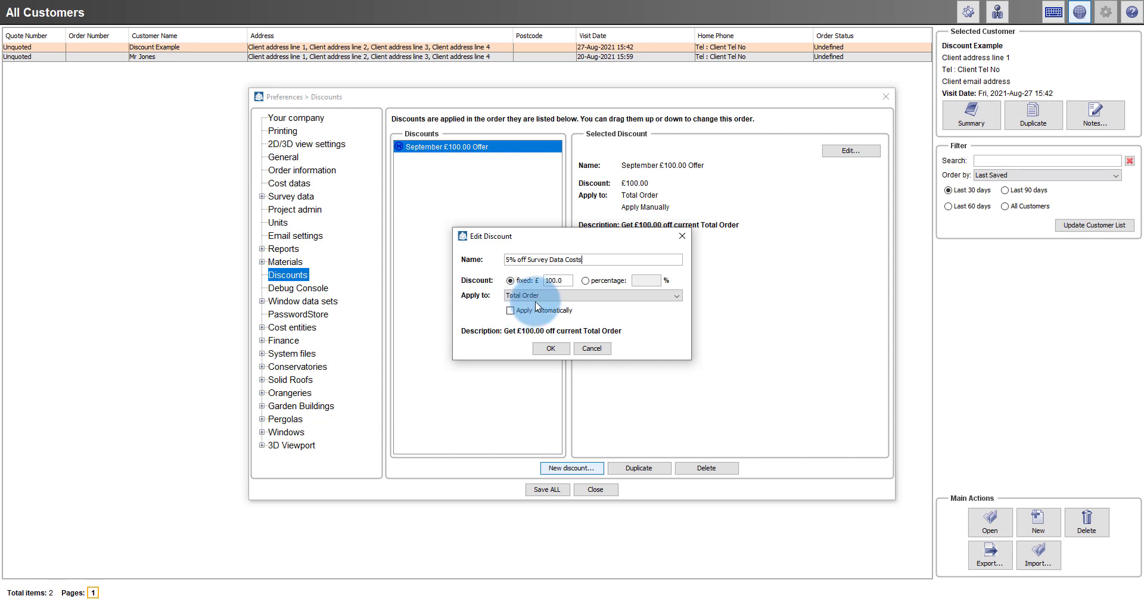
double_click(553, 280)
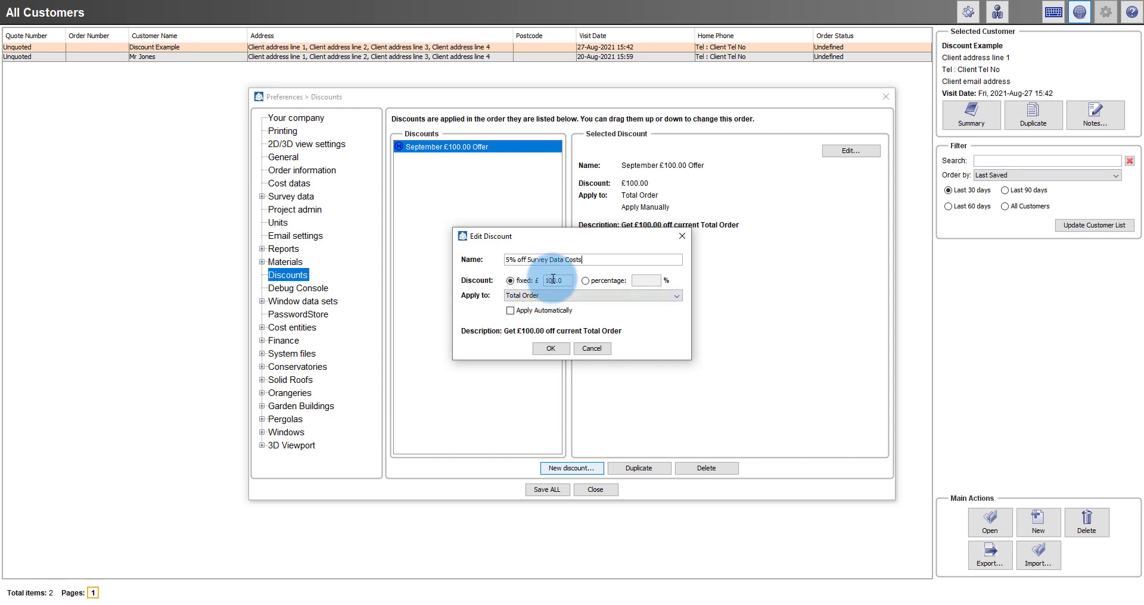
left_click(603, 283)
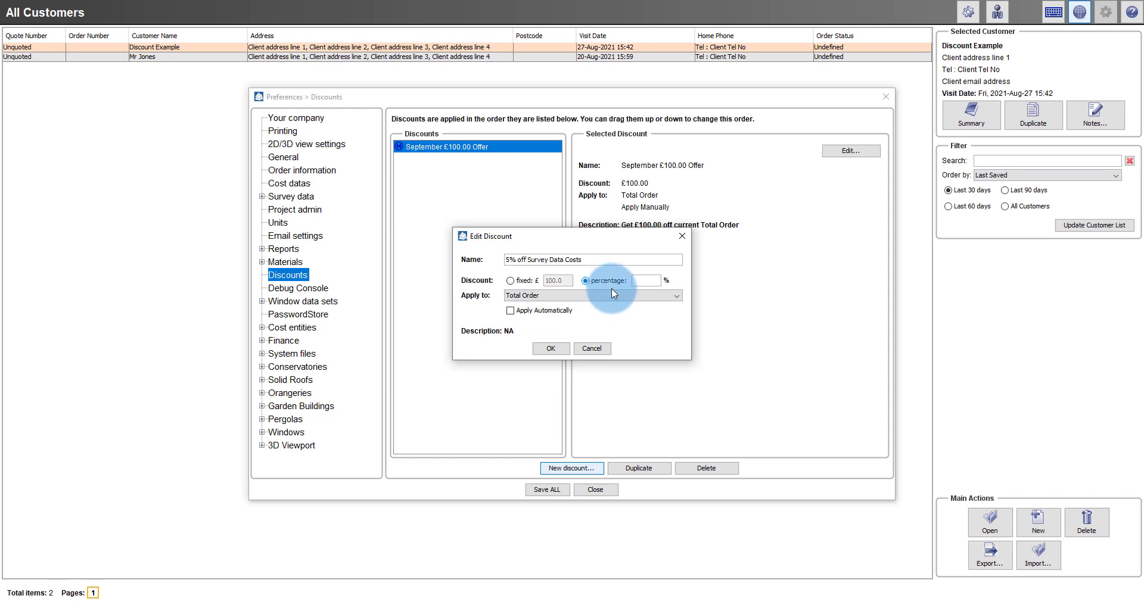
left_click(646, 283)
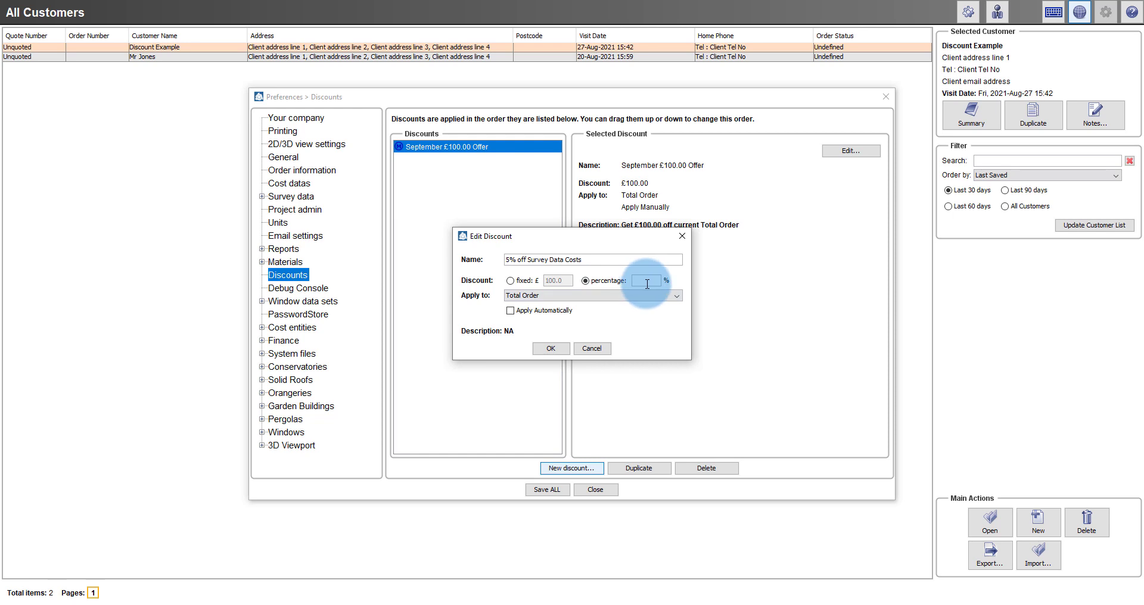
type("5")
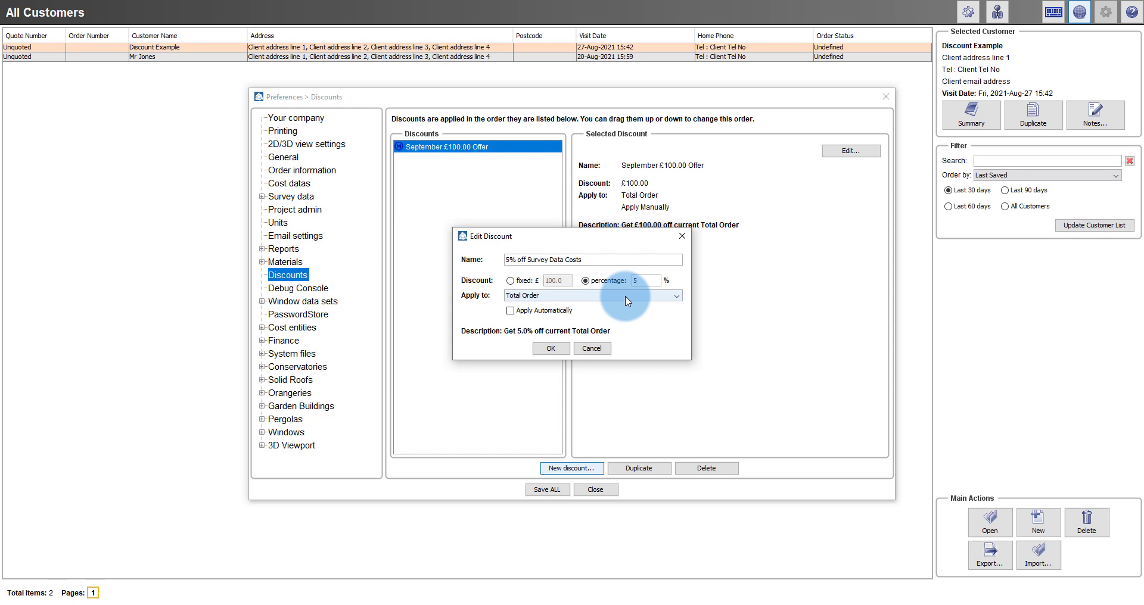
Set the 5% discount to apply manually to Survey and review its saved settings
left_click(627, 297)
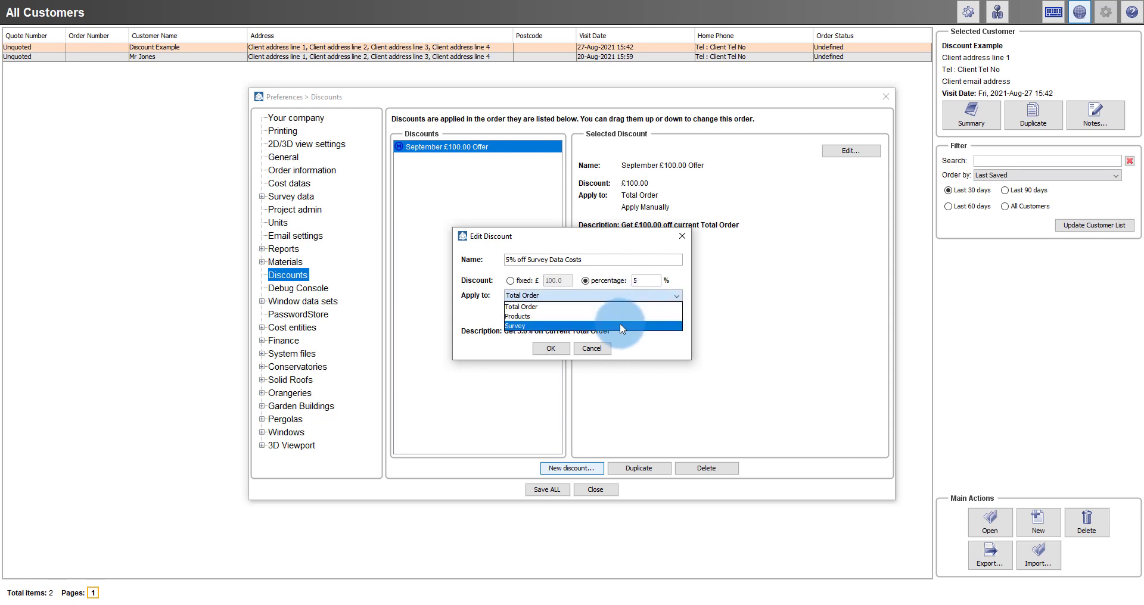
left_click(623, 327)
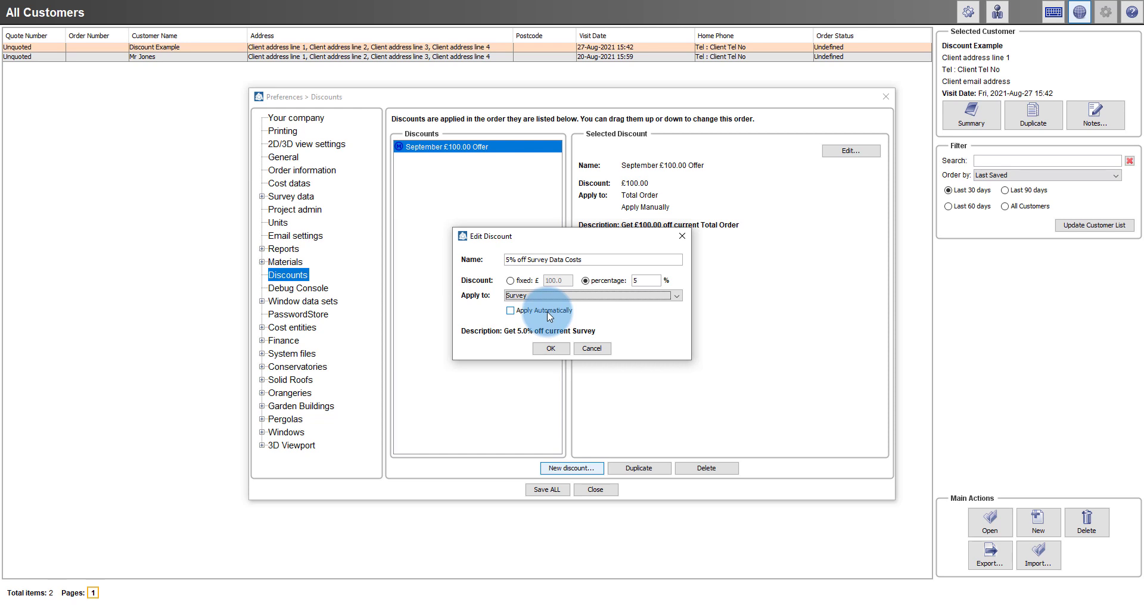
left_click(514, 314)
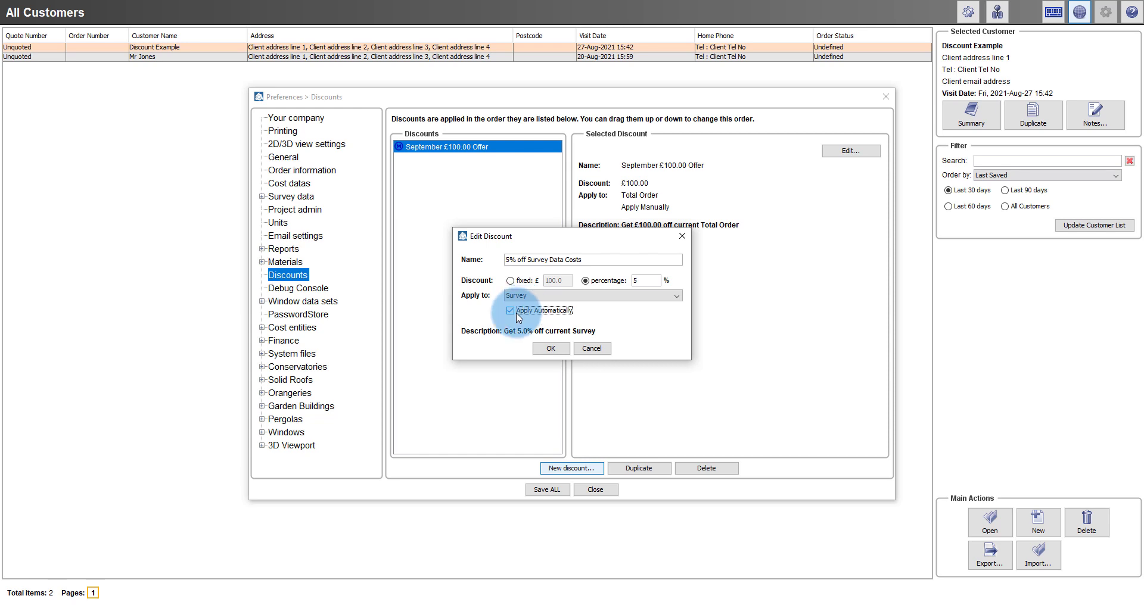
left_click(523, 311)
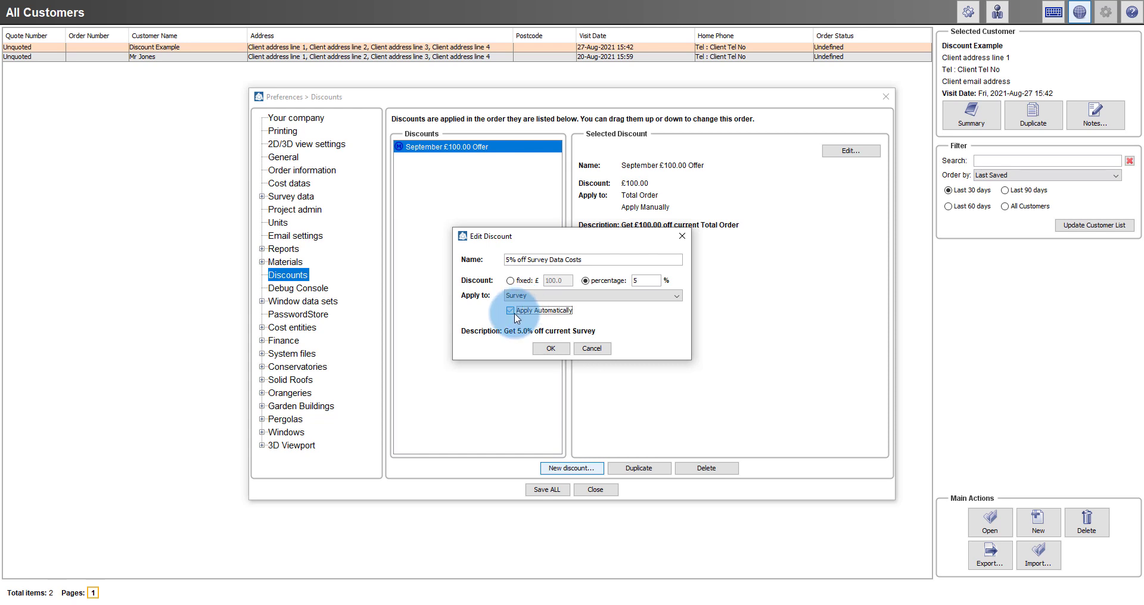
left_click(550, 349)
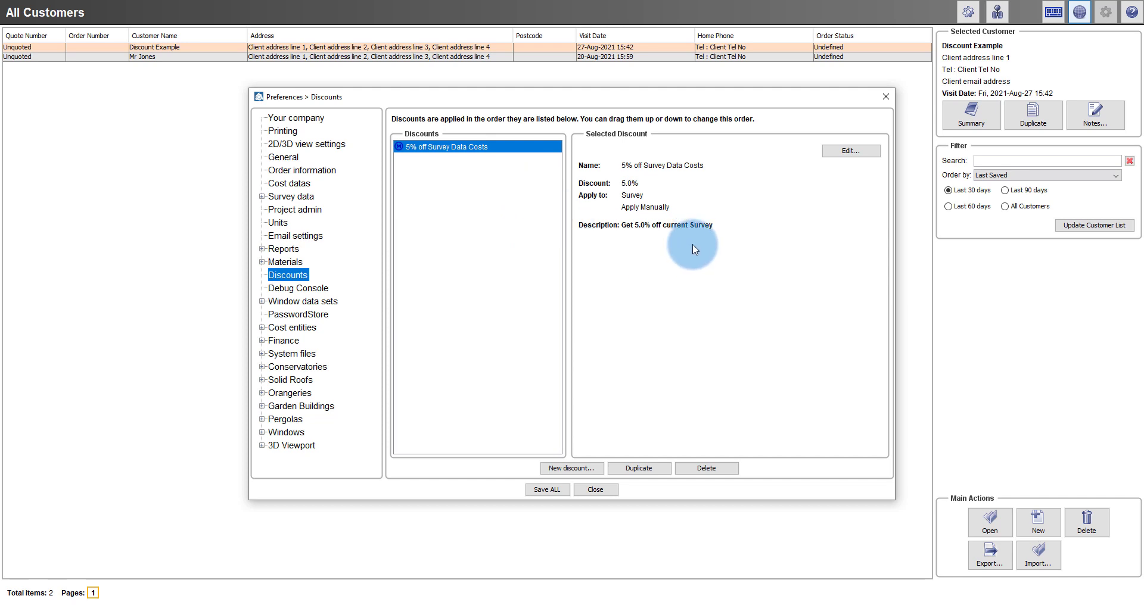
left_click(844, 153)
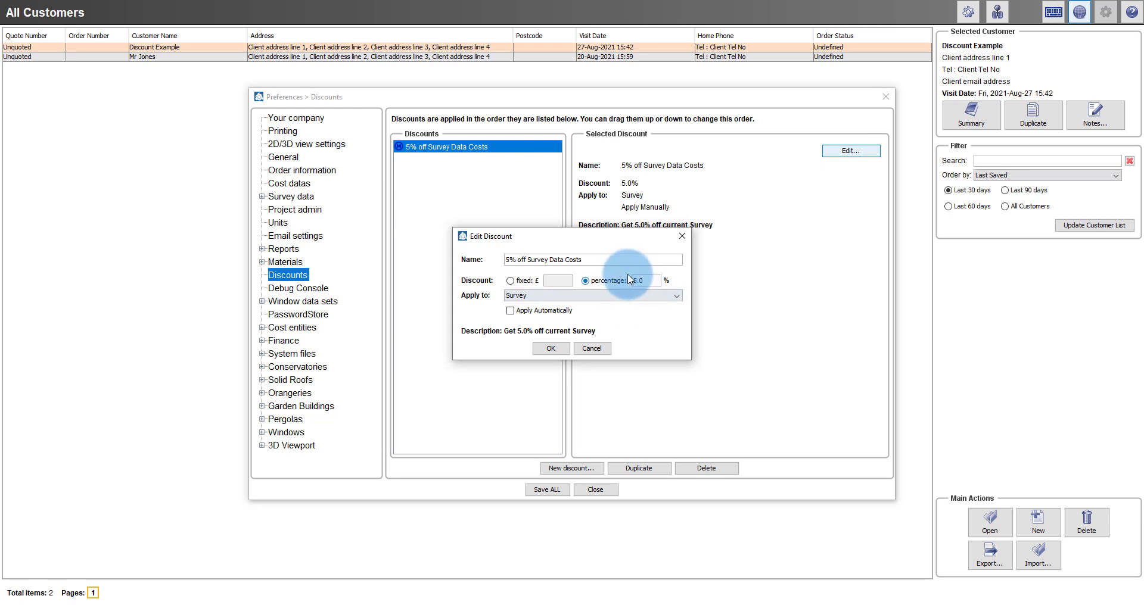
left_click(684, 235)
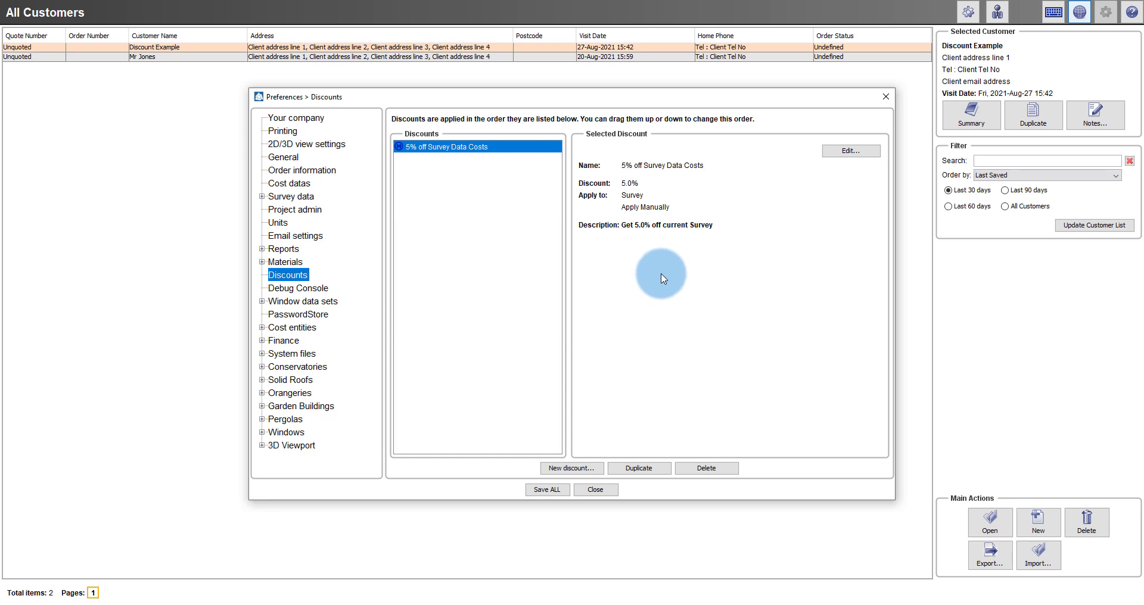
Create another discount from the fixed value or percentage template and name it "10% off Product Costs"
left_click(555, 468)
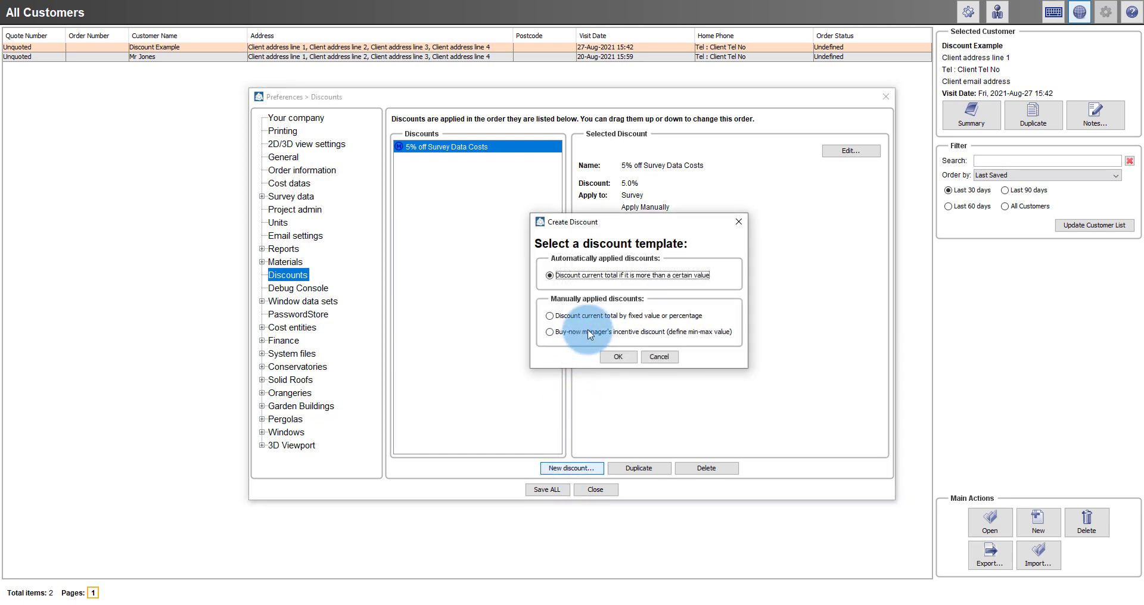
left_click(571, 316)
left_click(619, 358)
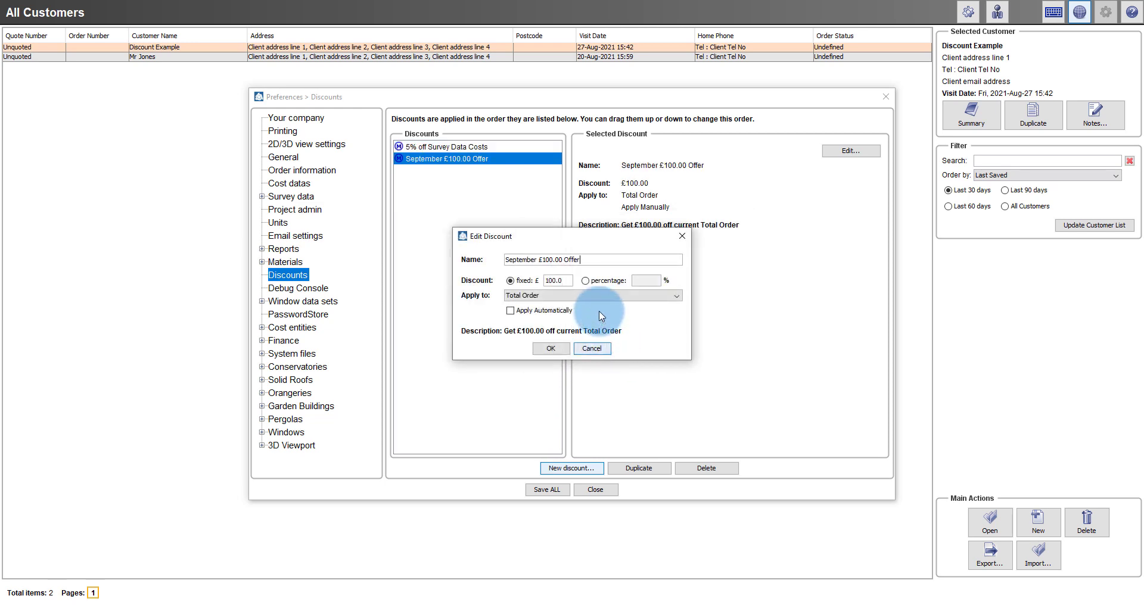
left_click_drag(579, 260, 506, 261)
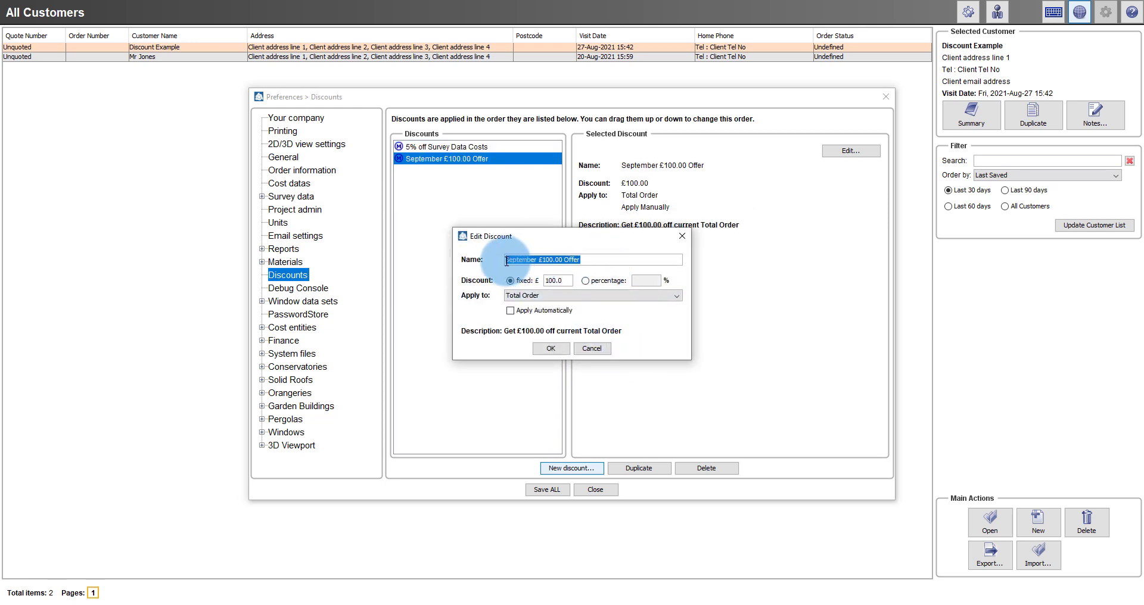
type("10% off Product Costs")
Set the product costs discount to 10 percent off Products, applied automatically
left_click(586, 280)
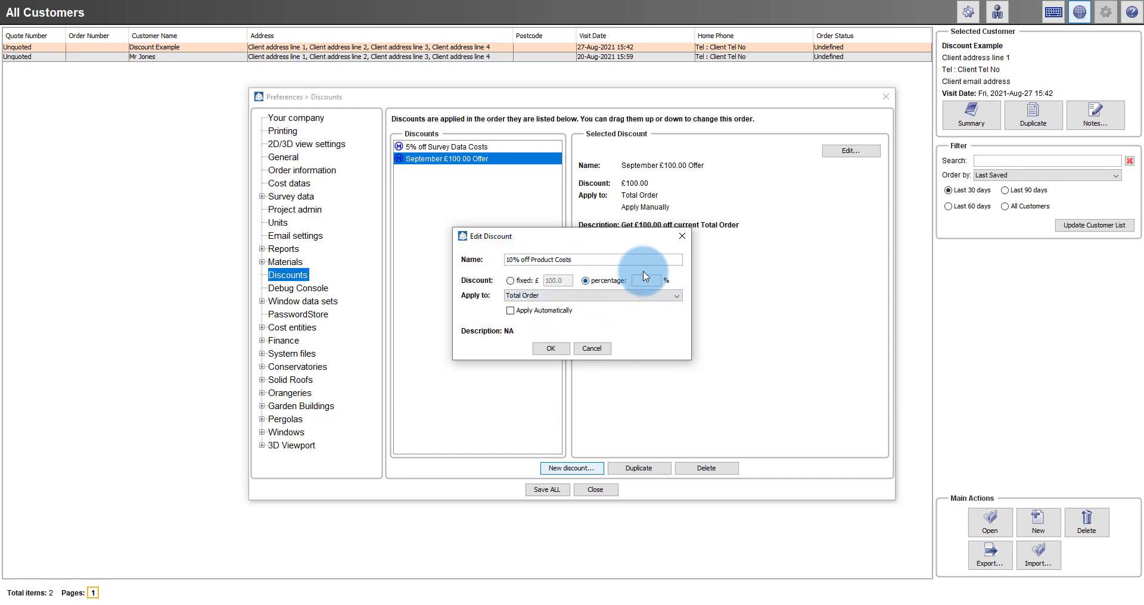
type("10")
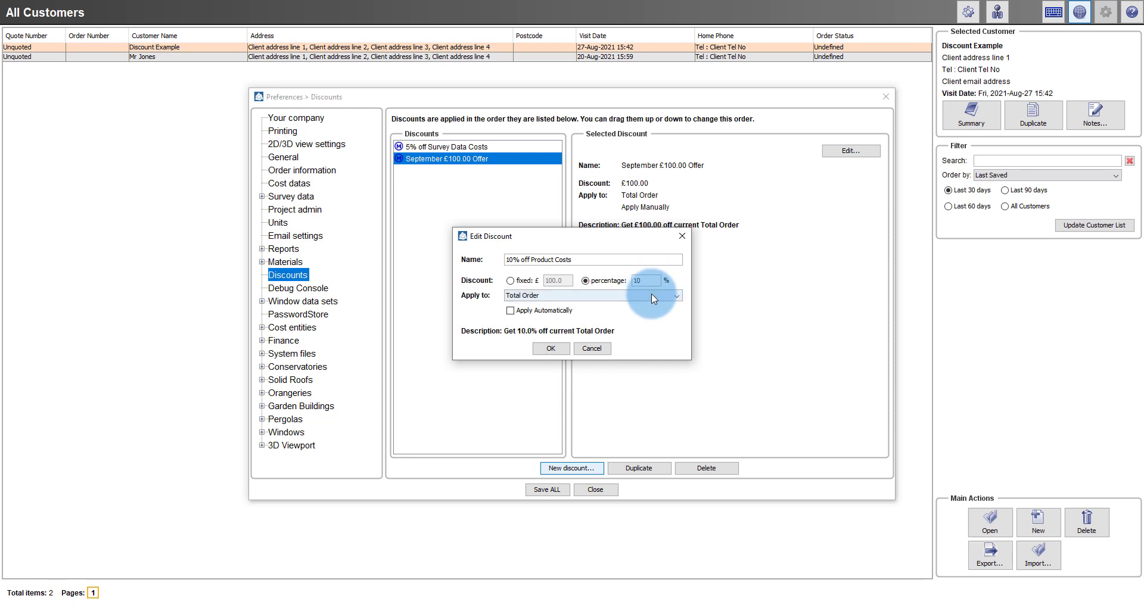
left_click(648, 297)
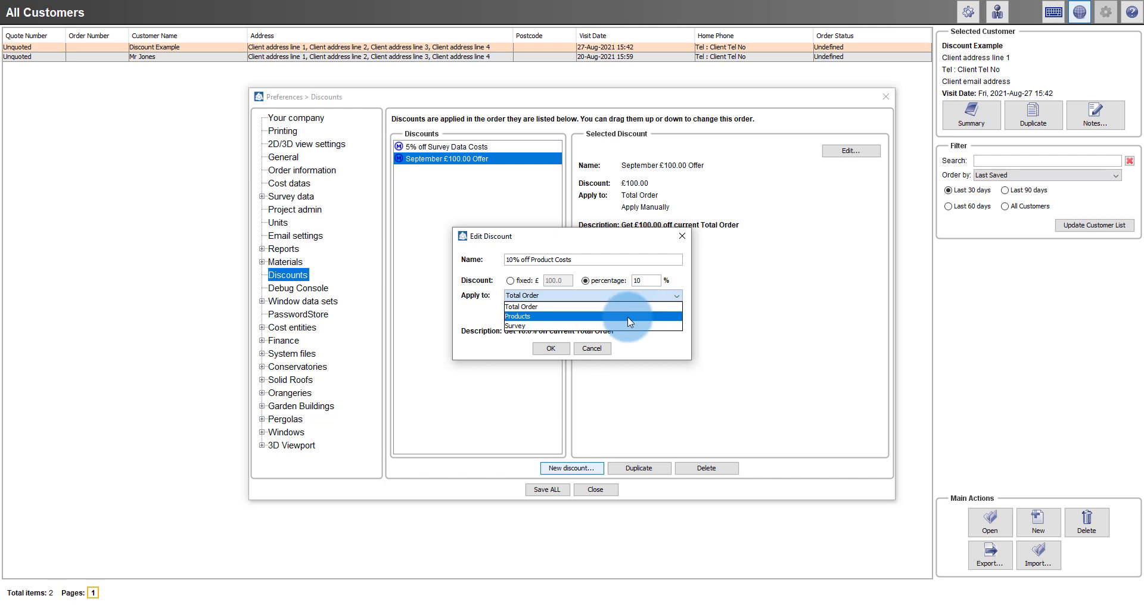
left_click(630, 317)
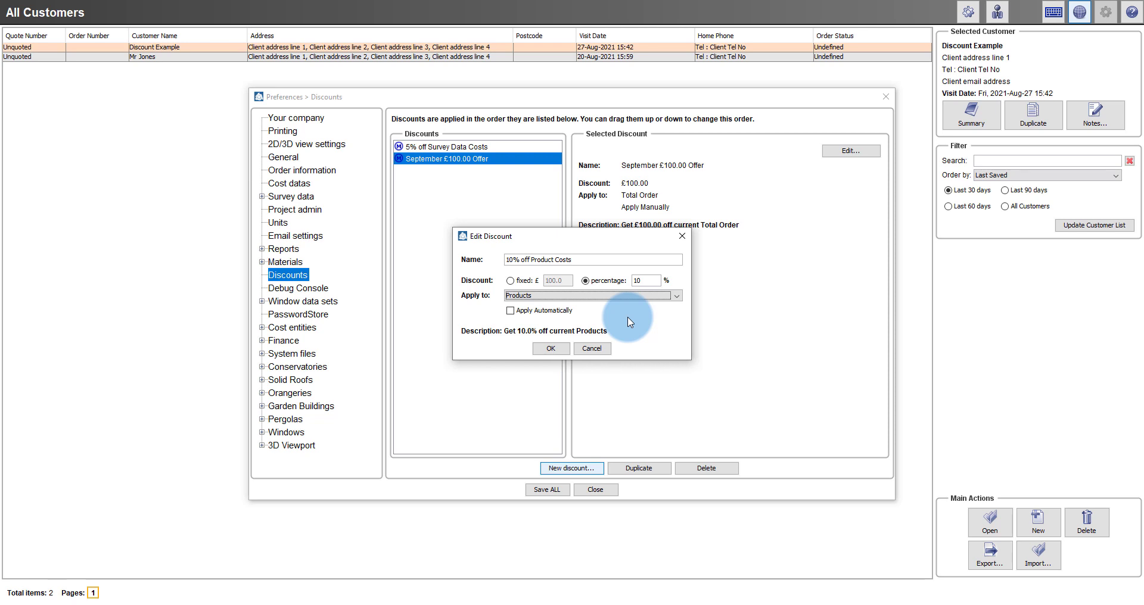
left_click(510, 313)
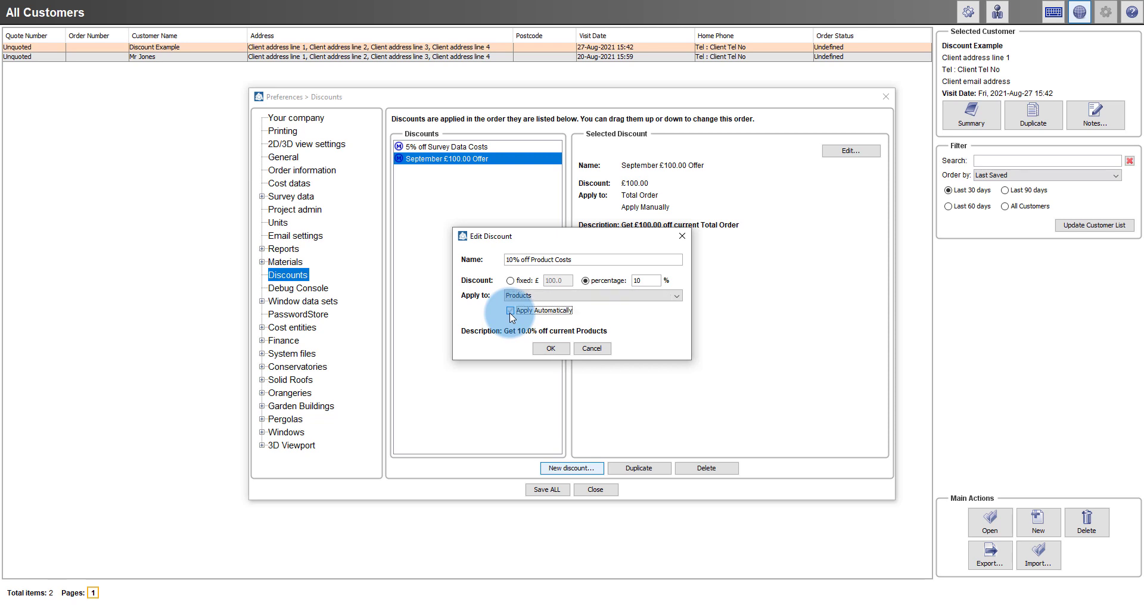
left_click(559, 349)
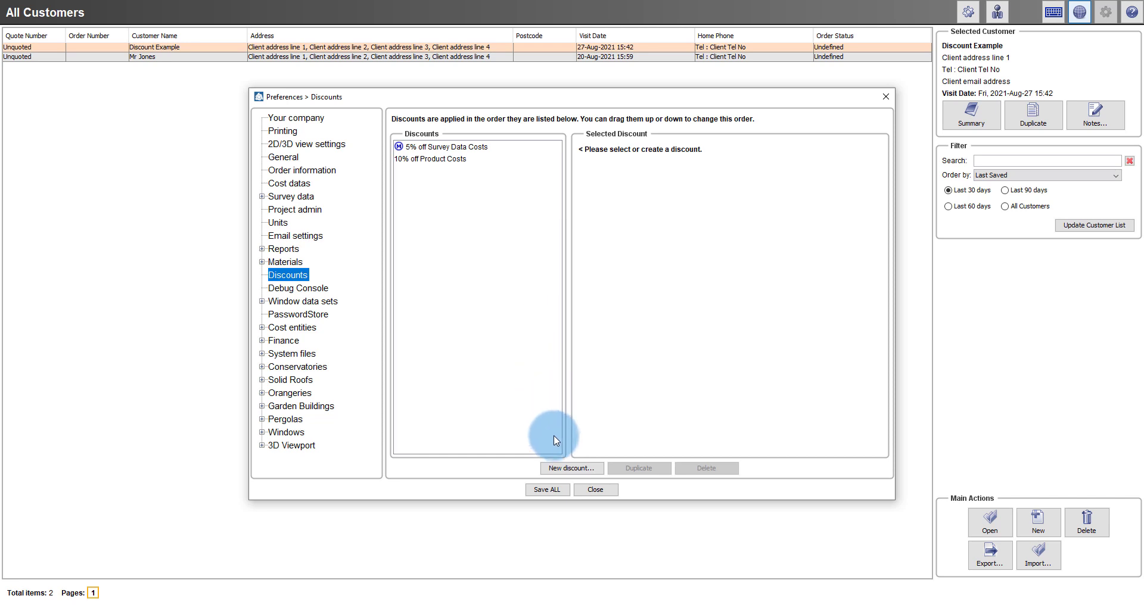
Create a discount from the buy-now manager's incentive template and name it "Variable Discount off Total Cost"
left_click(564, 470)
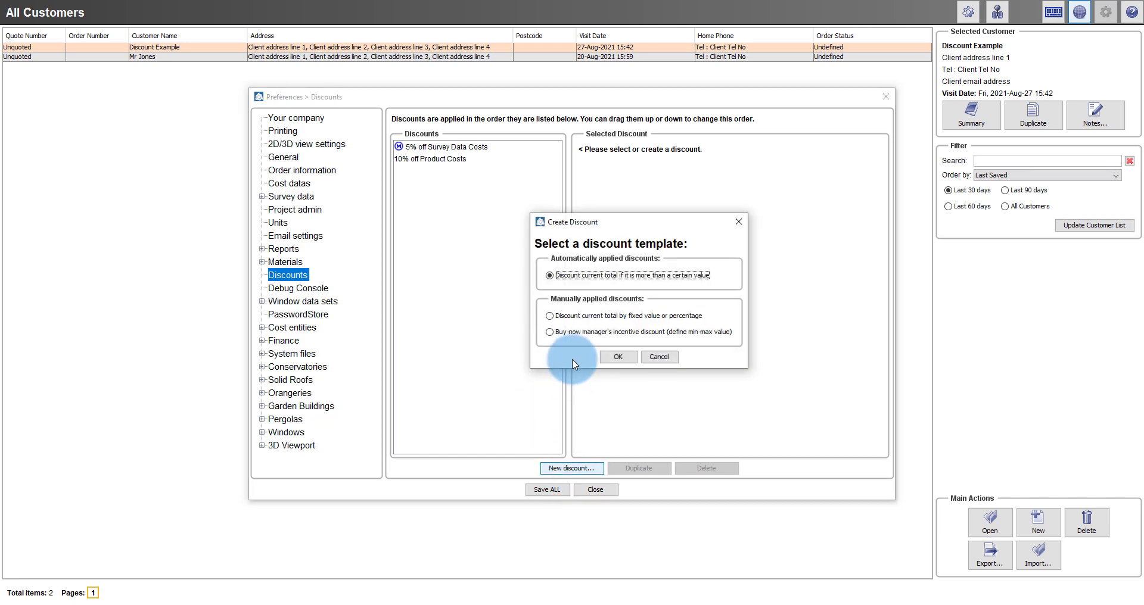
left_click(572, 336)
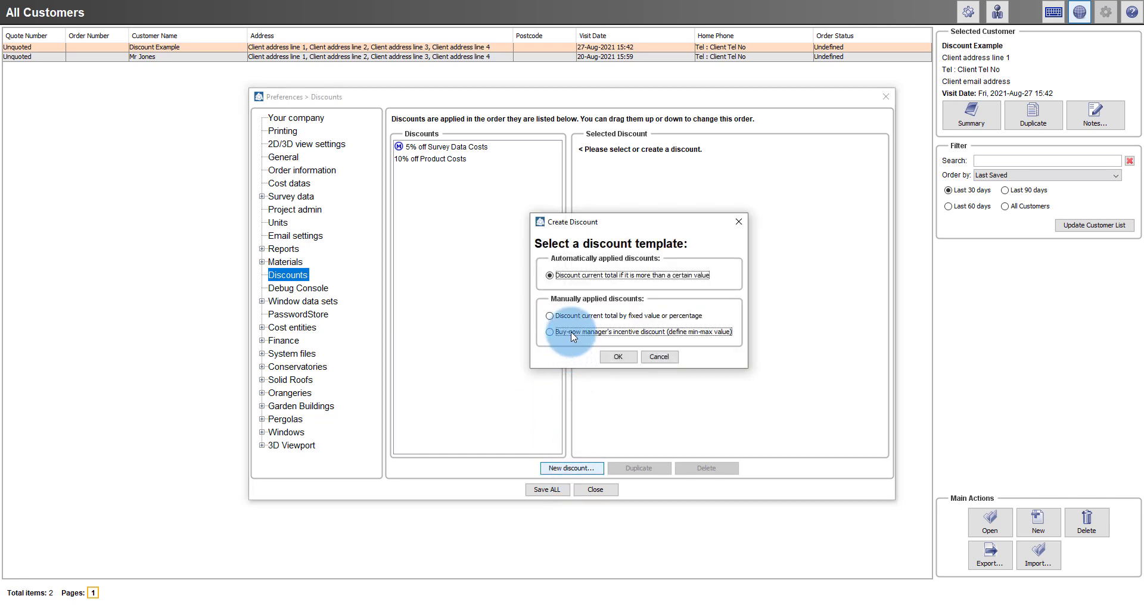
left_click(614, 357)
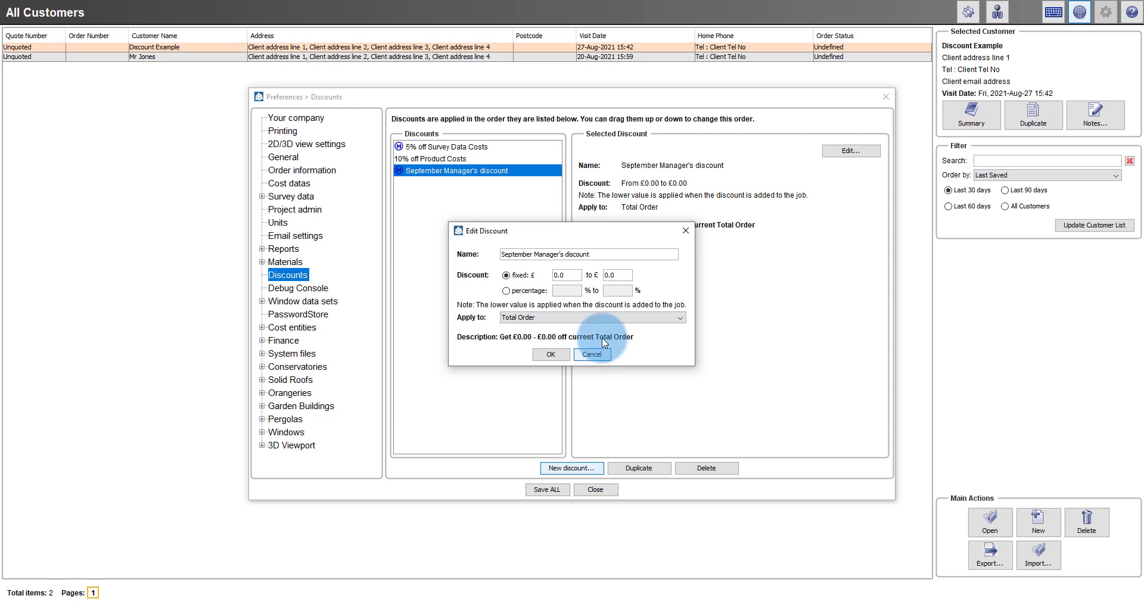
left_click(598, 251)
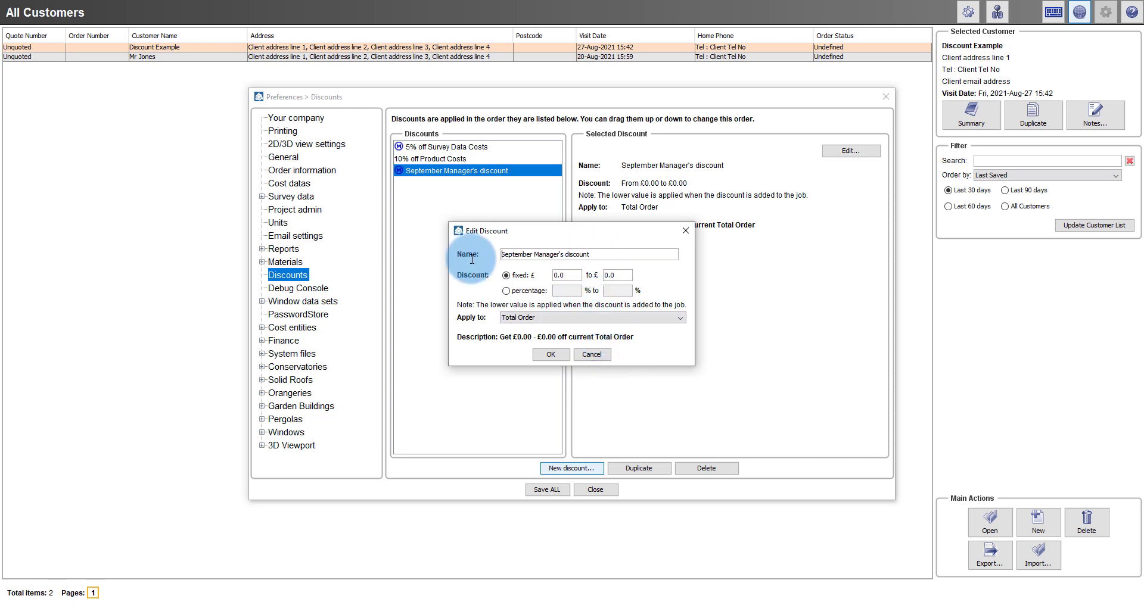
left_click_drag(502, 254, 593, 255)
type("Va")
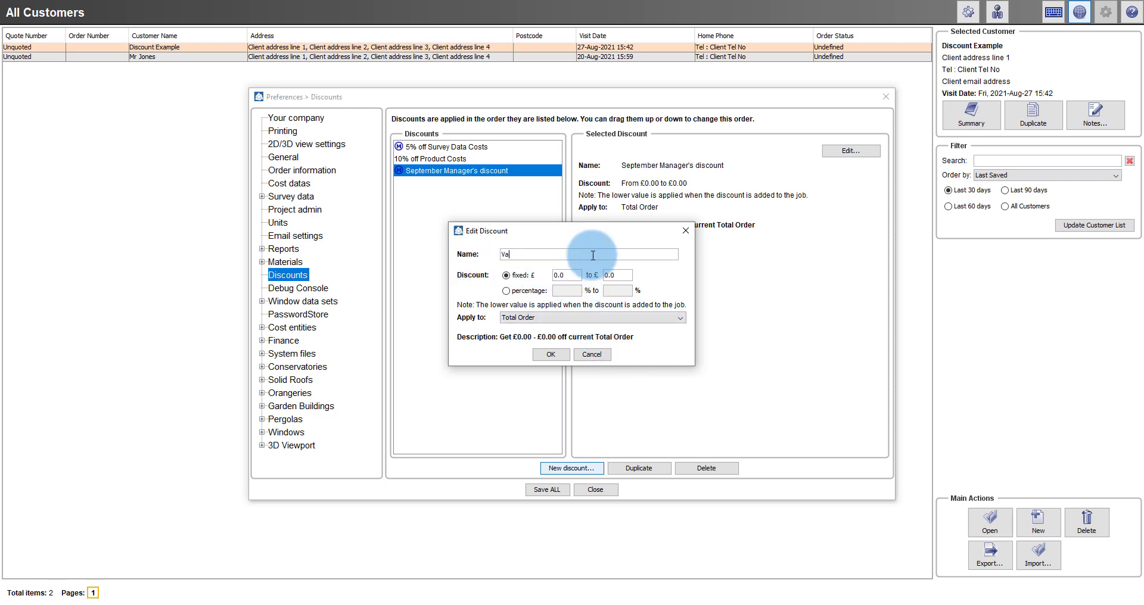
type("riable Discount off Total Cos")
type("t")
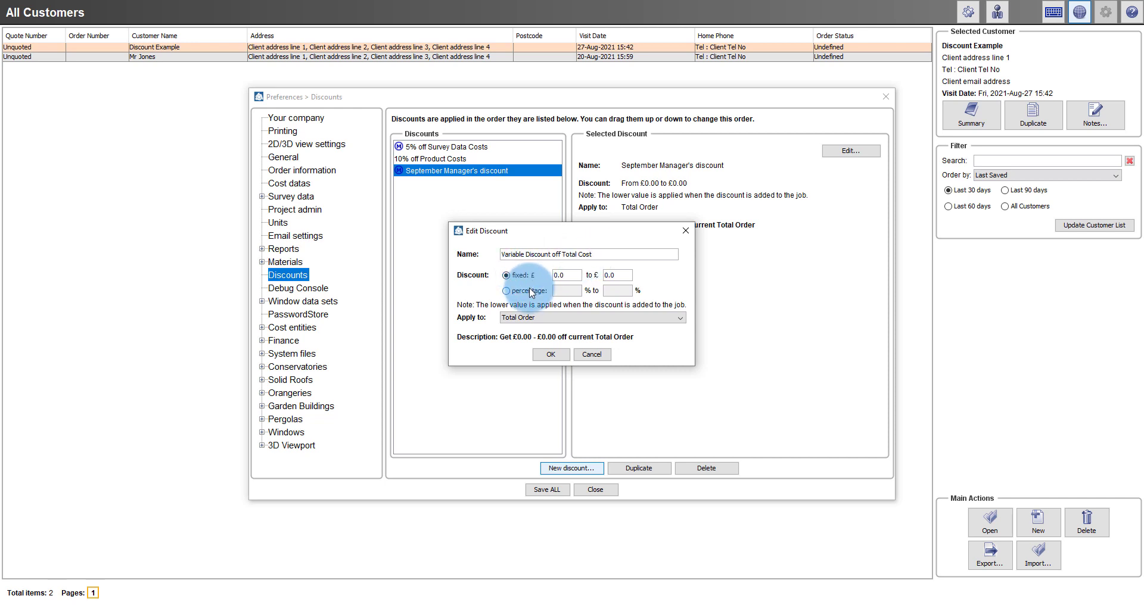
Set the variable discount to a percentage range of 0 to 20 off Total Order and save the discount changes
left_click(507, 291)
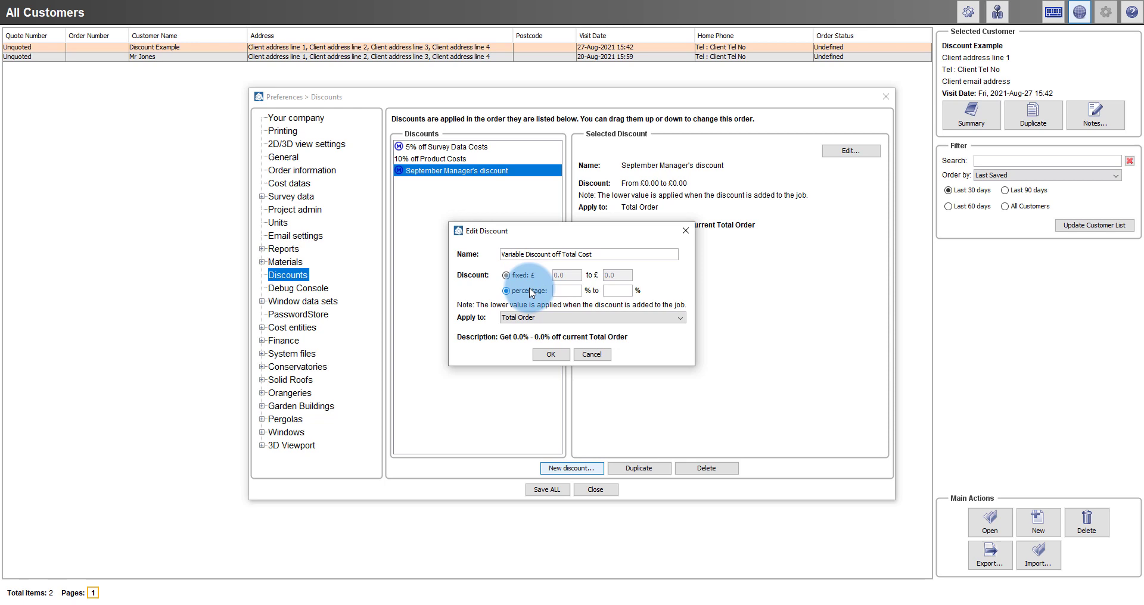
left_click(561, 291)
type("0")
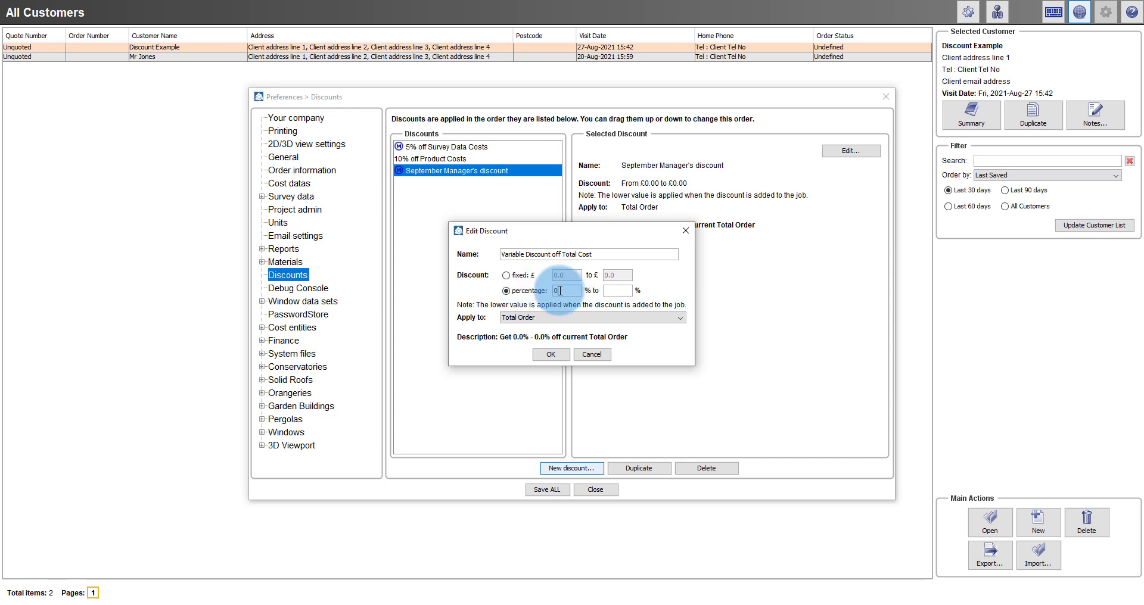
left_click(617, 290)
type("20")
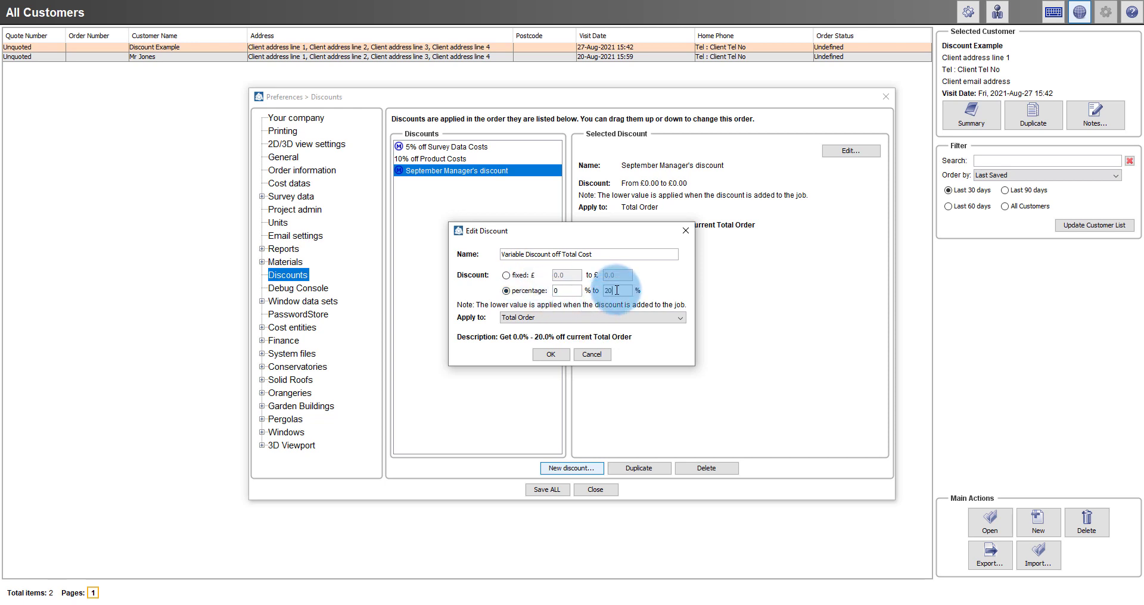
left_click(600, 319)
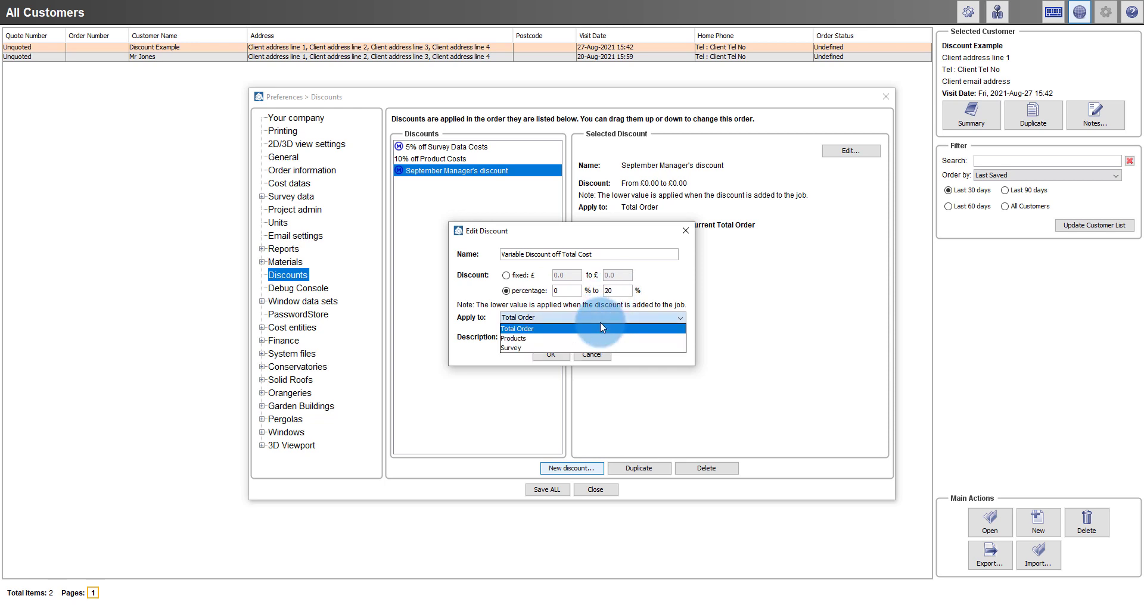
left_click(601, 328)
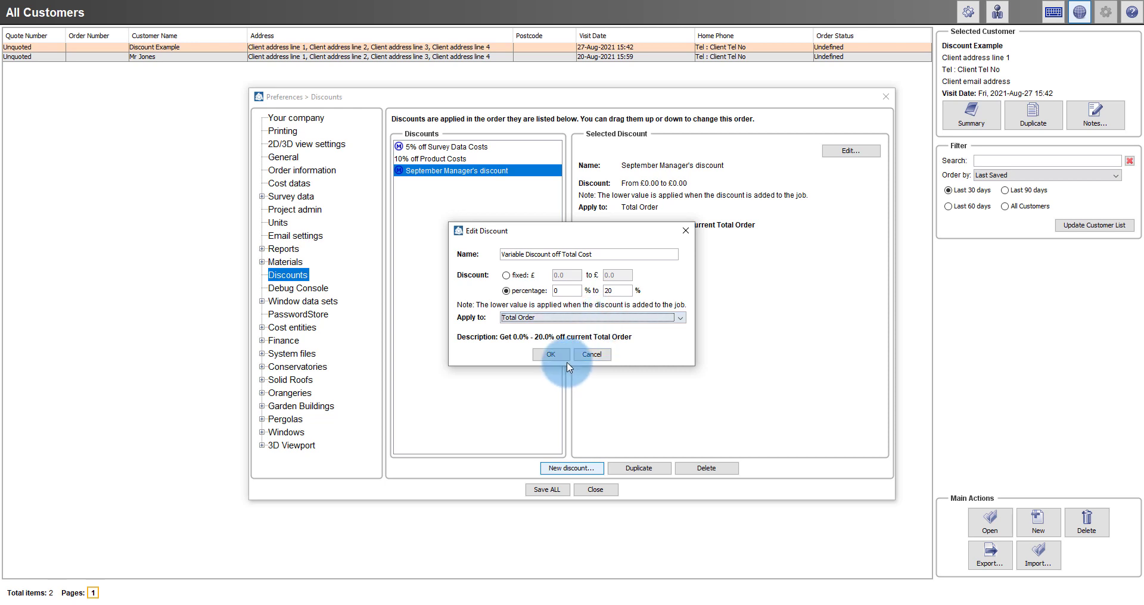
left_click(551, 355)
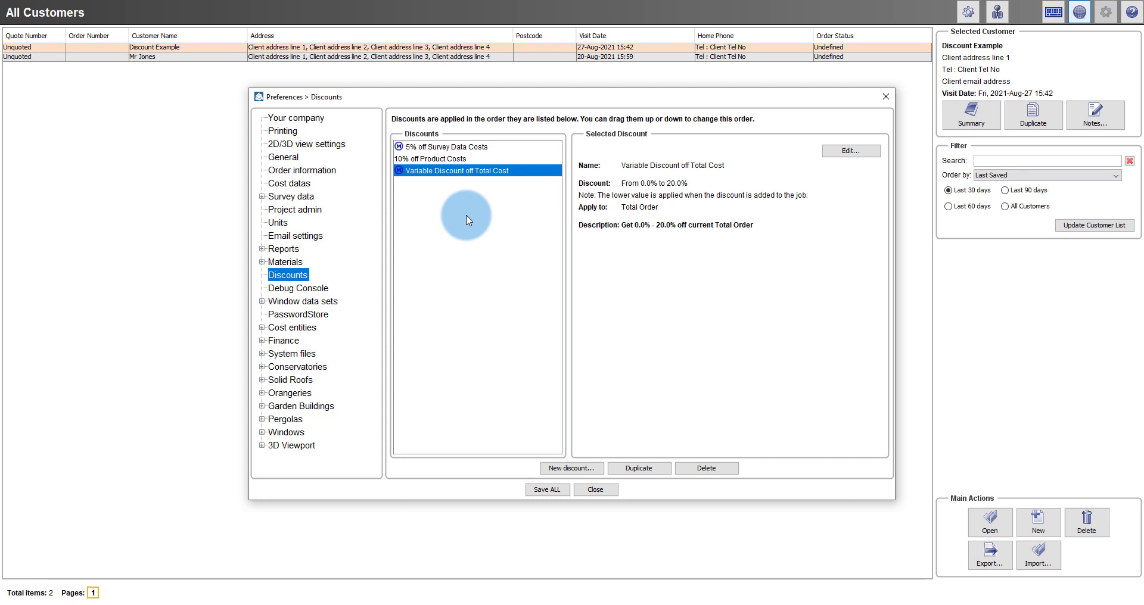
left_click(595, 490)
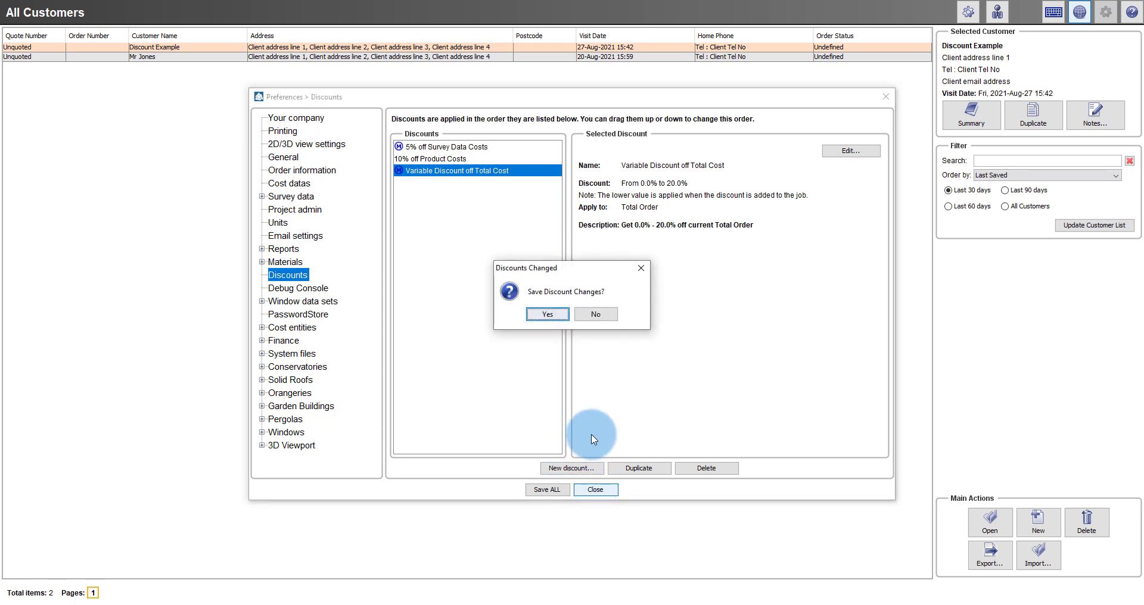
left_click(547, 314)
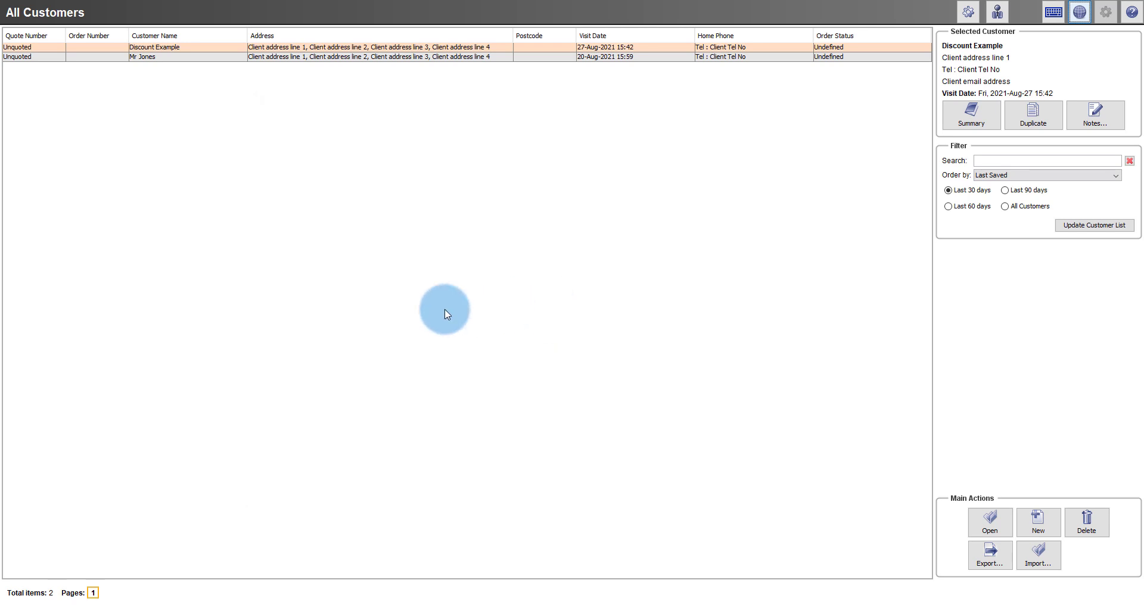
Open the Discount Example customer in live mode and go to its finance options
left_click(175, 48)
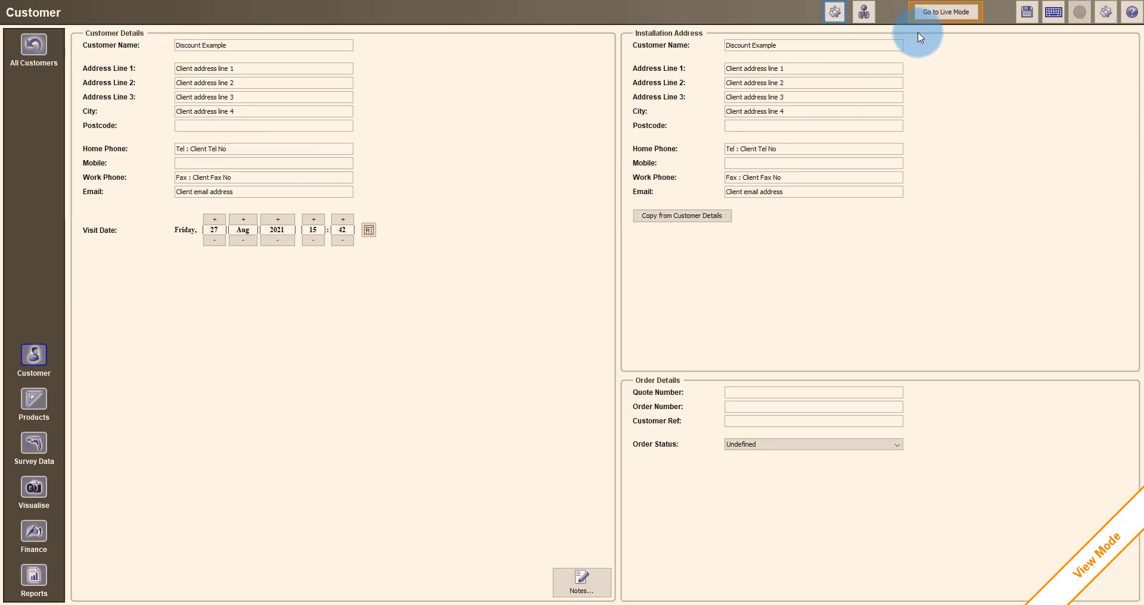
left_click(930, 15)
left_click(531, 368)
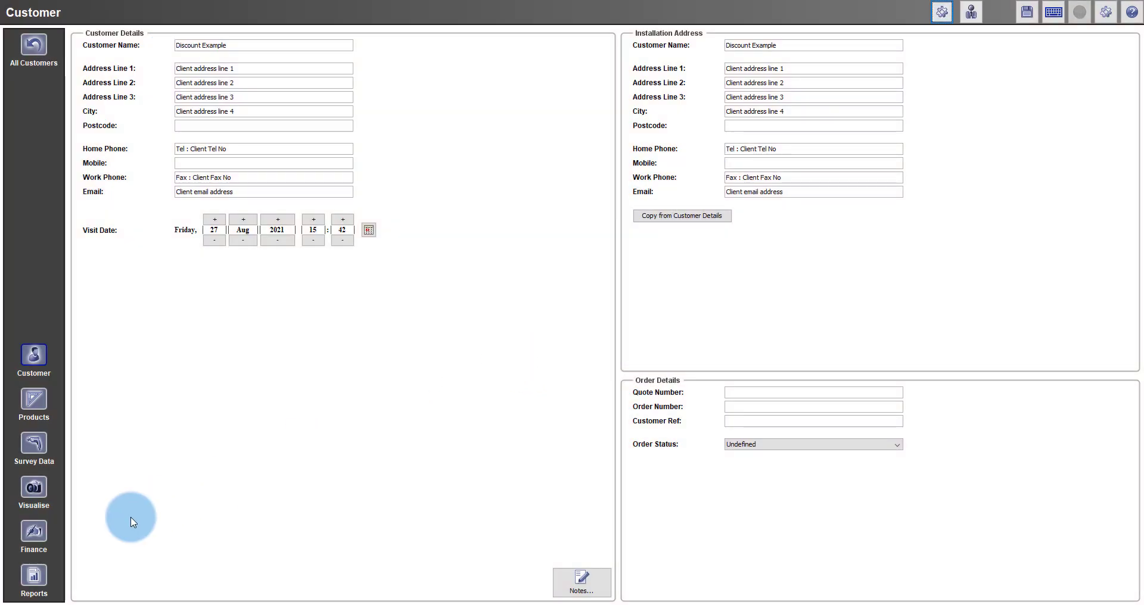
left_click(40, 534)
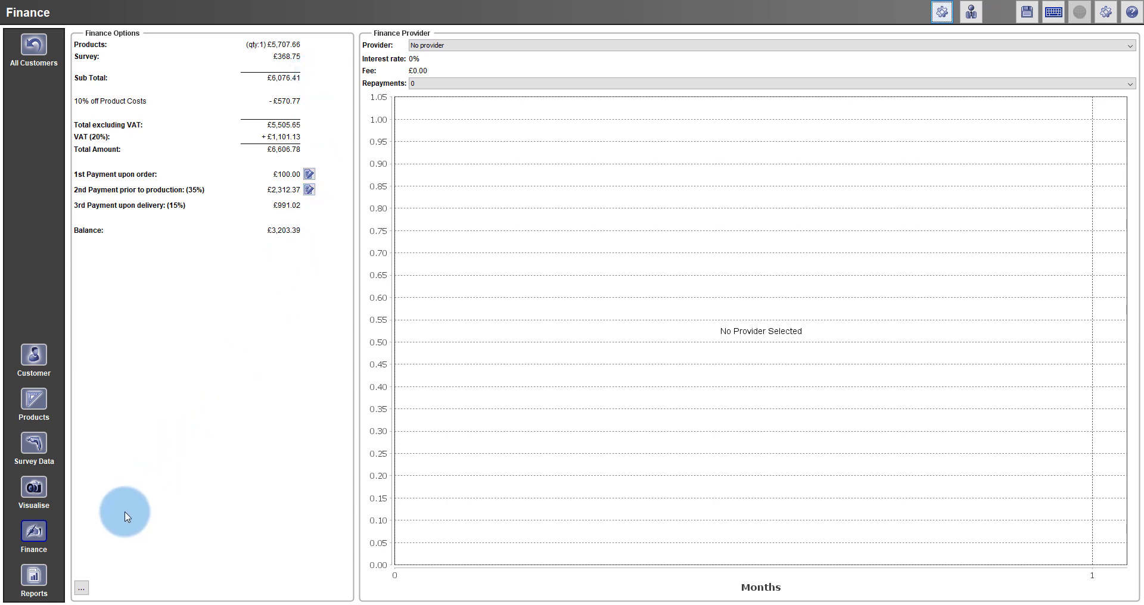
Apply the manual "5% off Survey Data Costs" discount to the quote and switch it off and on again
left_click(82, 589)
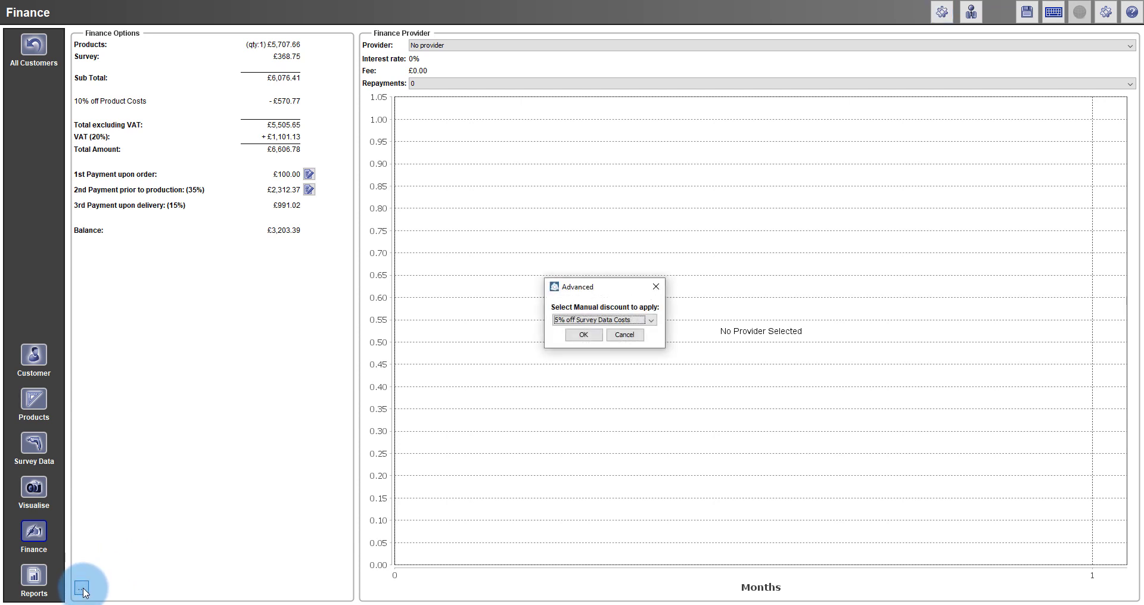
left_click(651, 324)
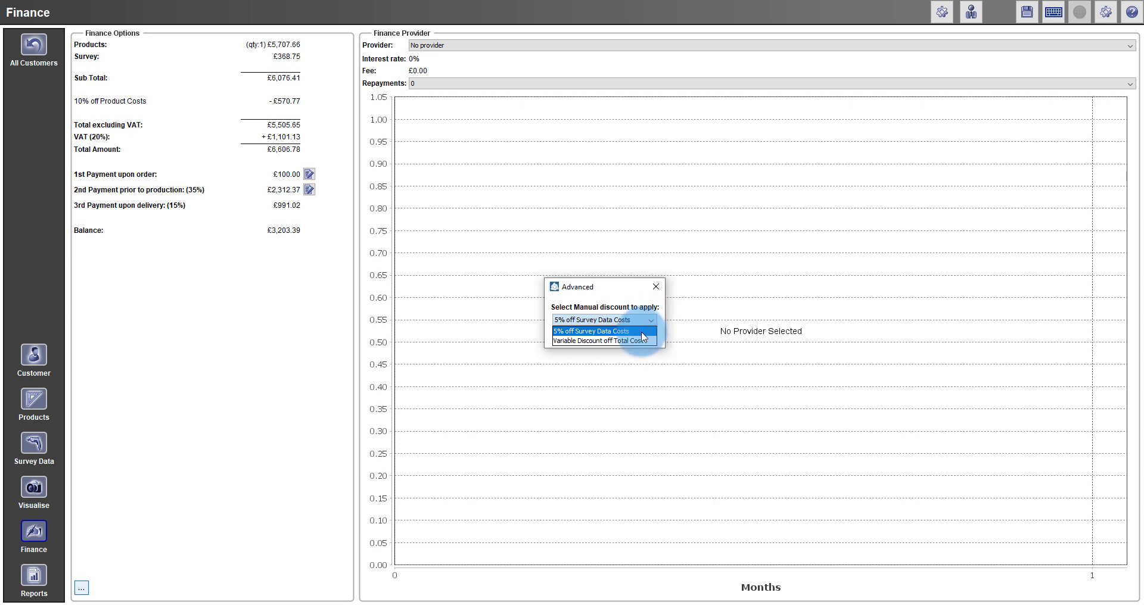
left_click(641, 334)
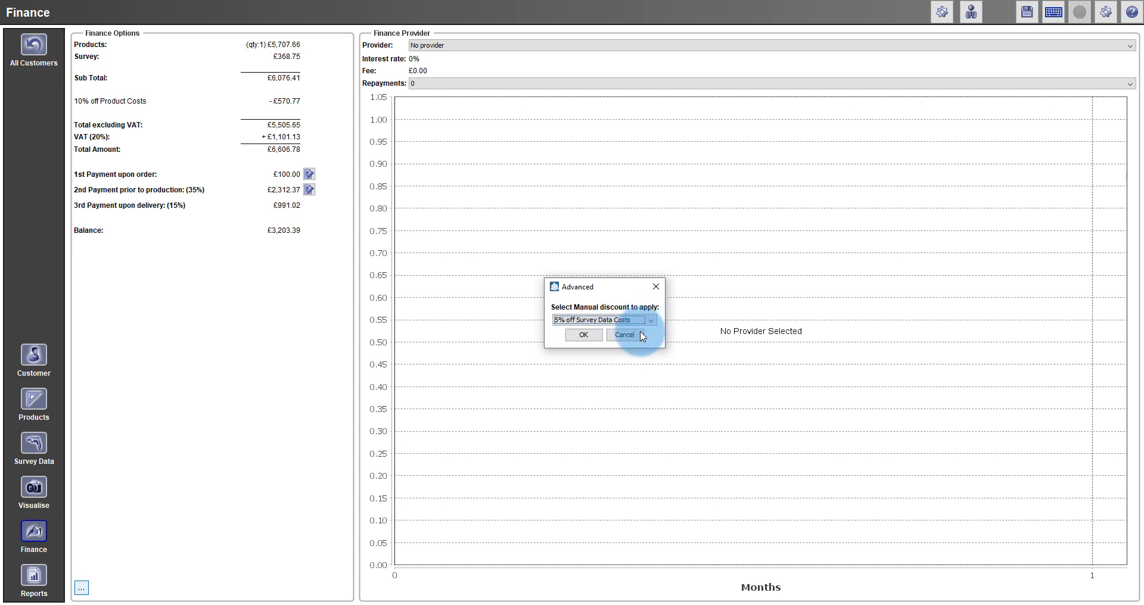
left_click(585, 341)
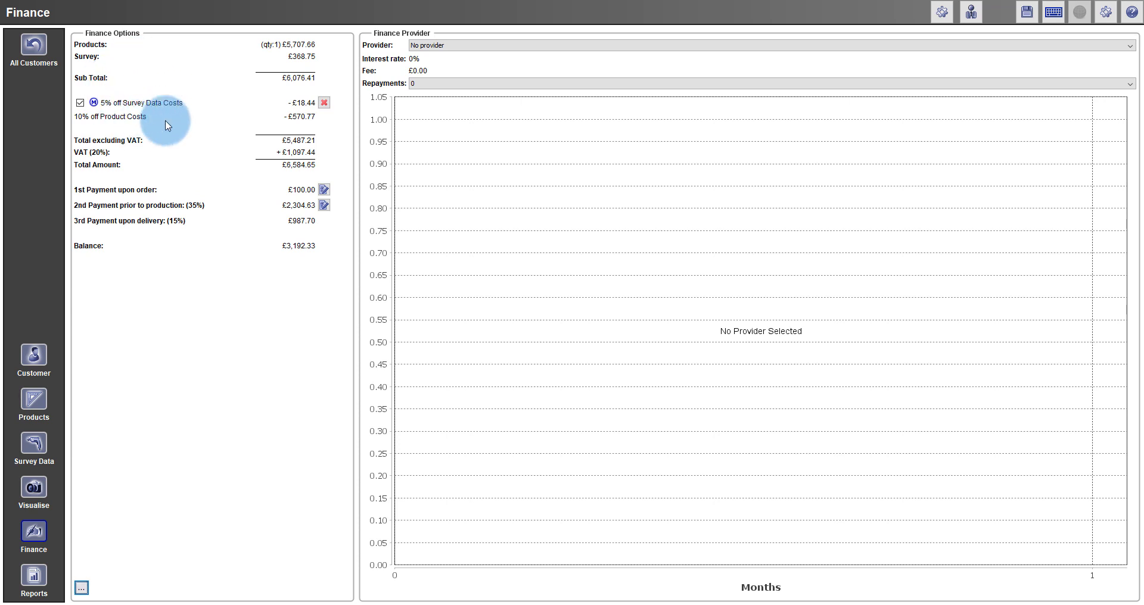
left_click(80, 105)
left_click(80, 106)
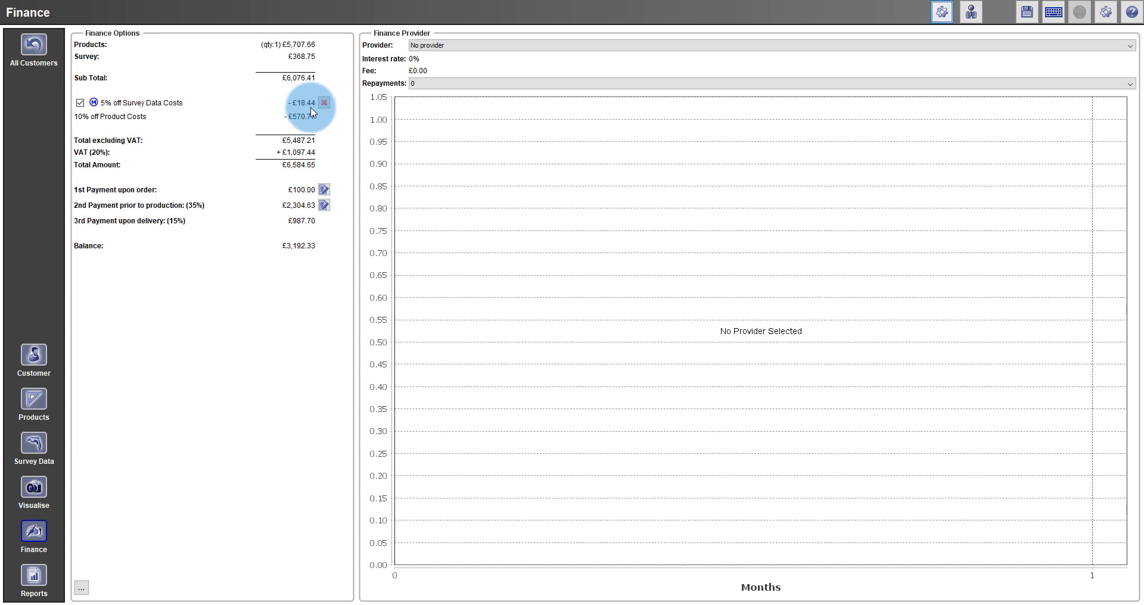
Apply the manual "Variable Discount off Total Cost" to the quote, trying 50 percent before setting it to 20 percent
left_click(81, 590)
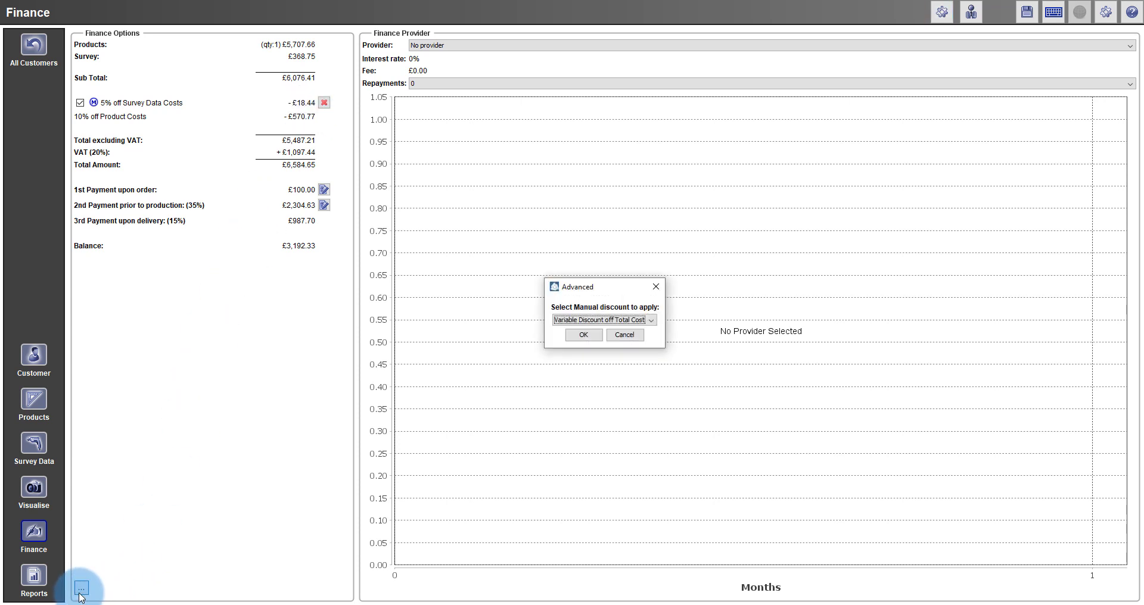
left_click(583, 335)
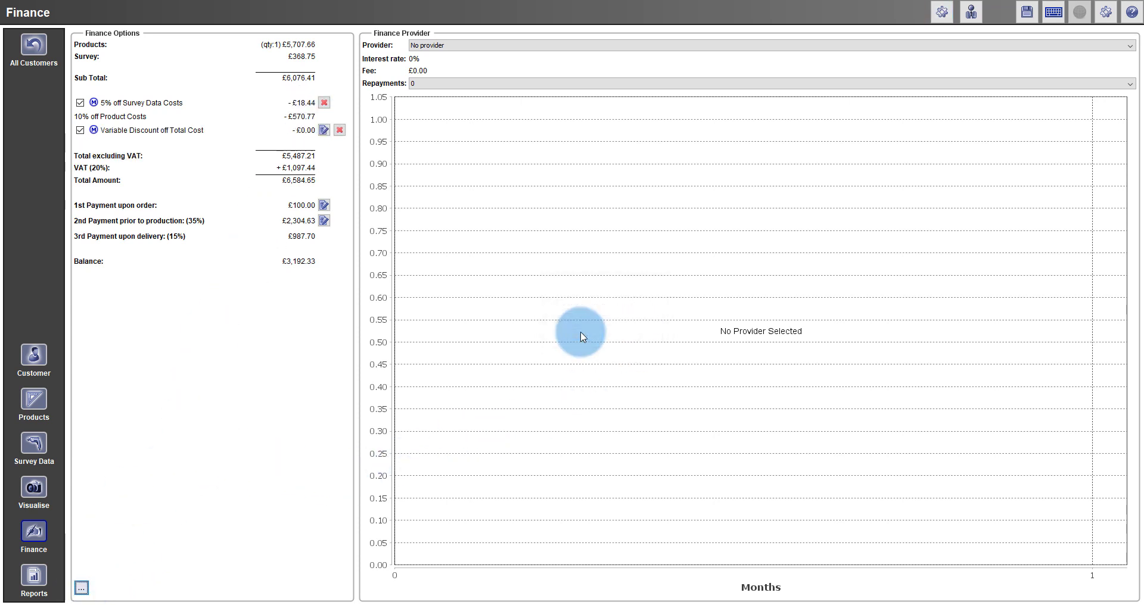
left_click(325, 130)
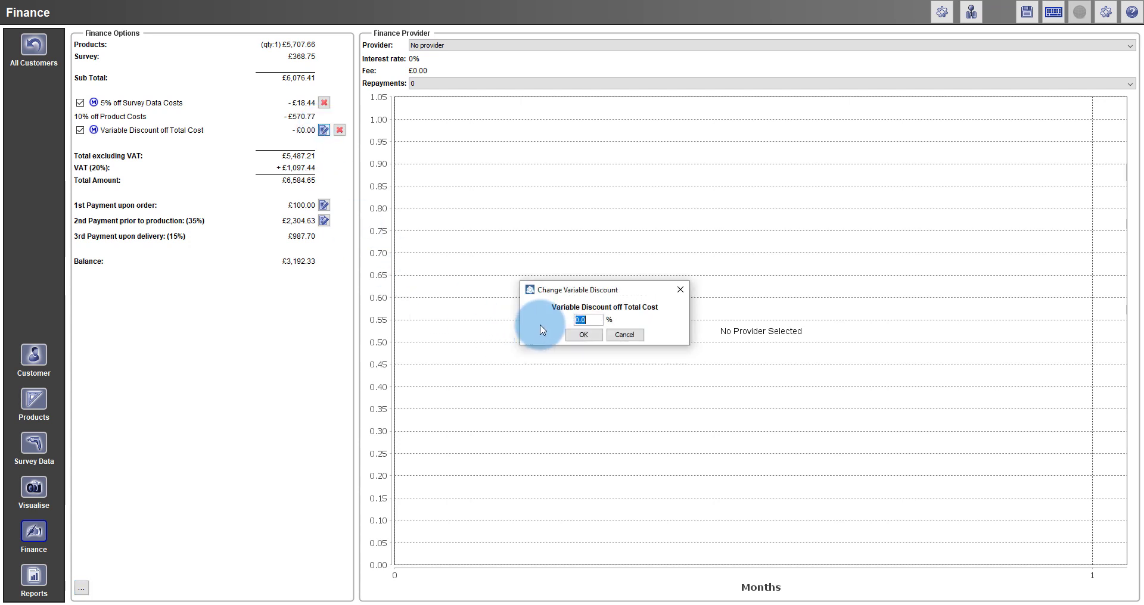
type("50")
left_click(583, 335)
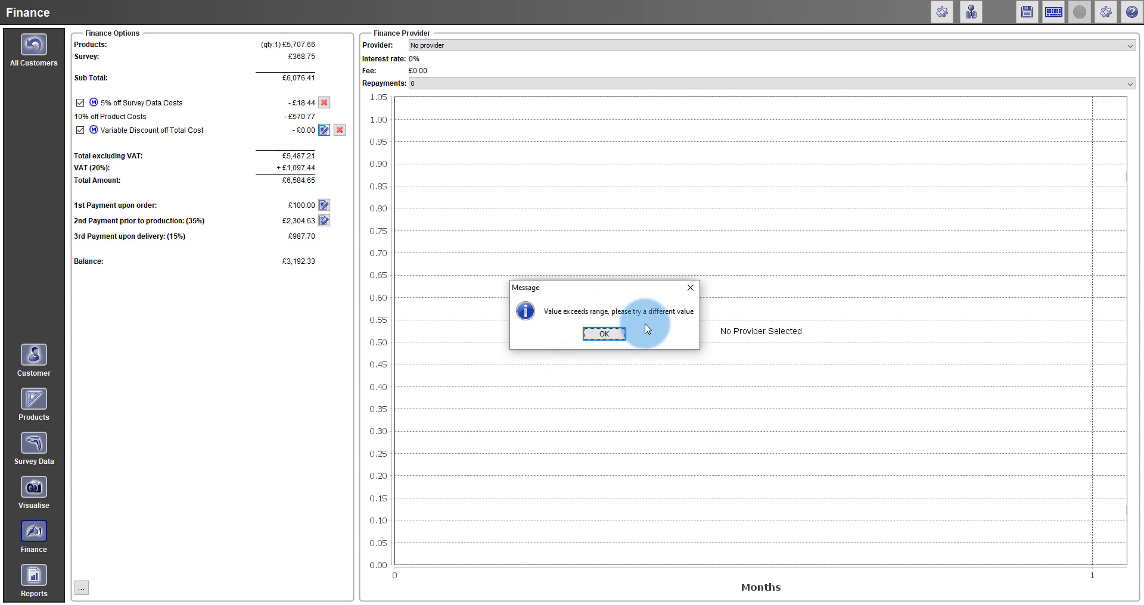
left_click(613, 335)
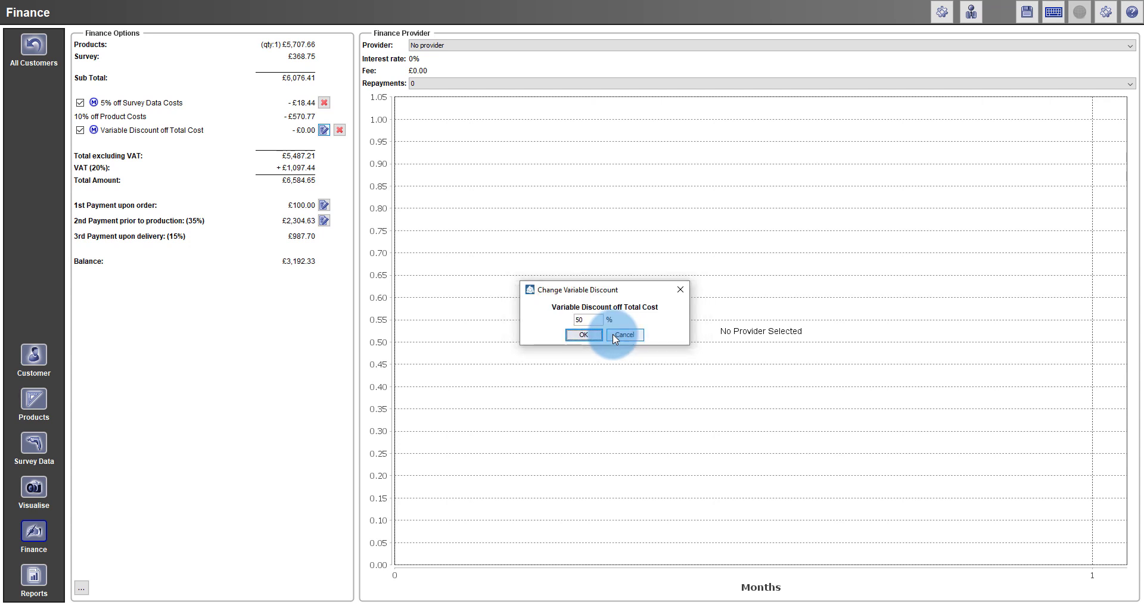
left_click(576, 320)
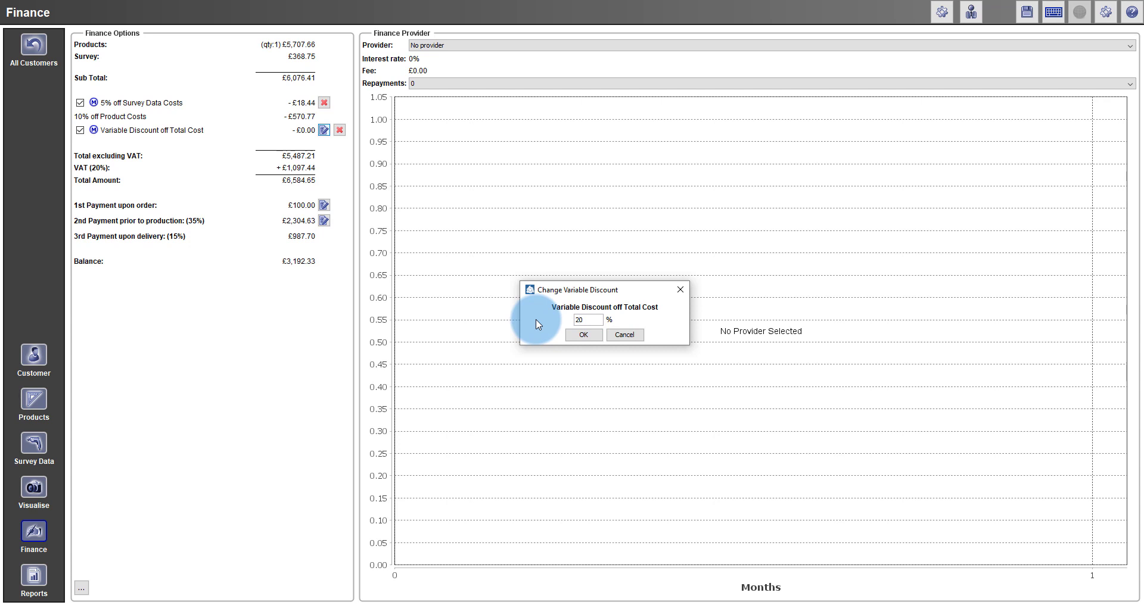
left_click(586, 337)
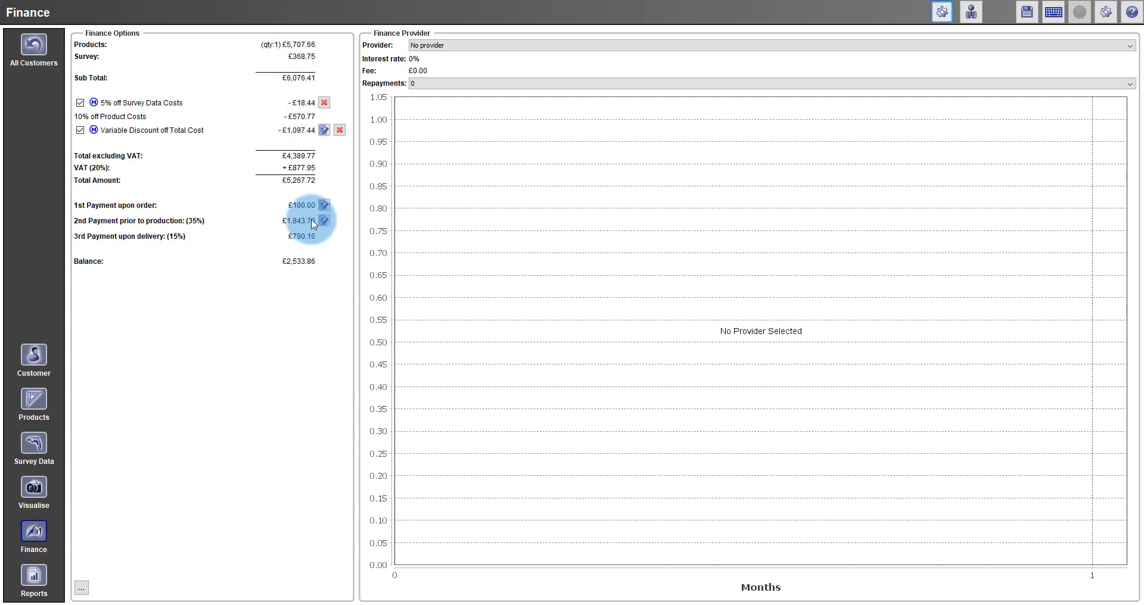
Return to the customer list without saving the project and open the discount preferences
left_click(29, 64)
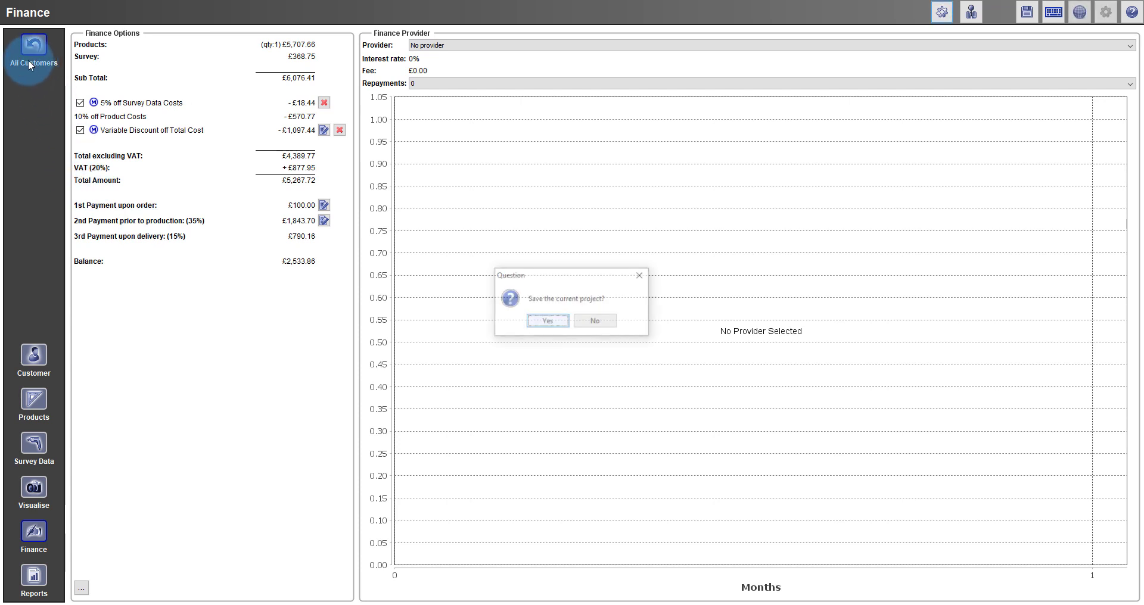
left_click(586, 324)
left_click(1077, 18)
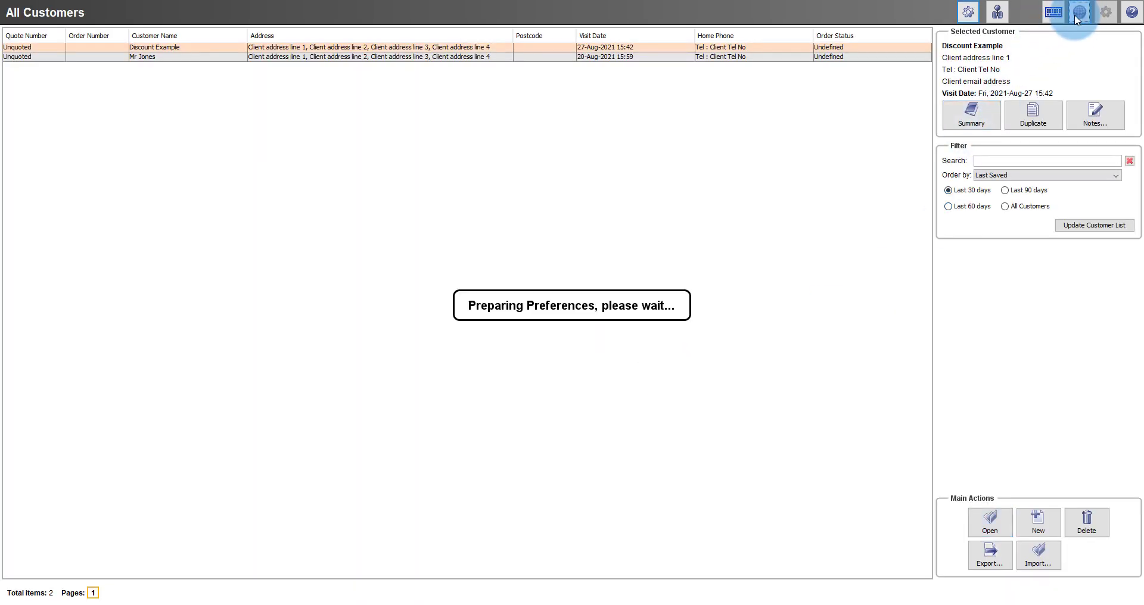
left_click(288, 275)
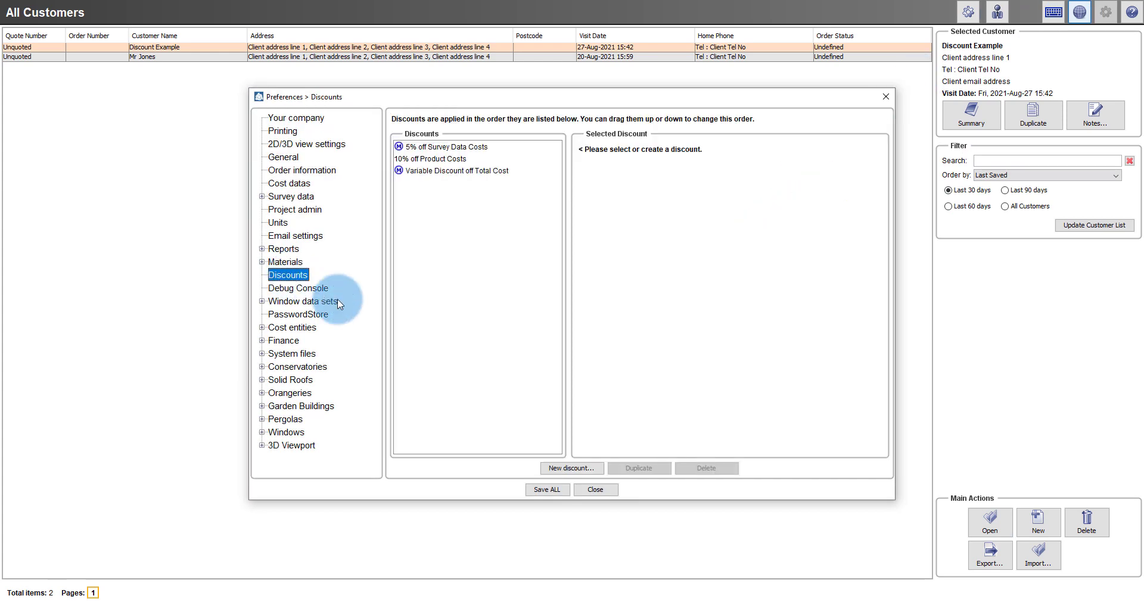
Delete the variable total cost, 10% product costs and 5% survey data costs discounts
left_click(472, 170)
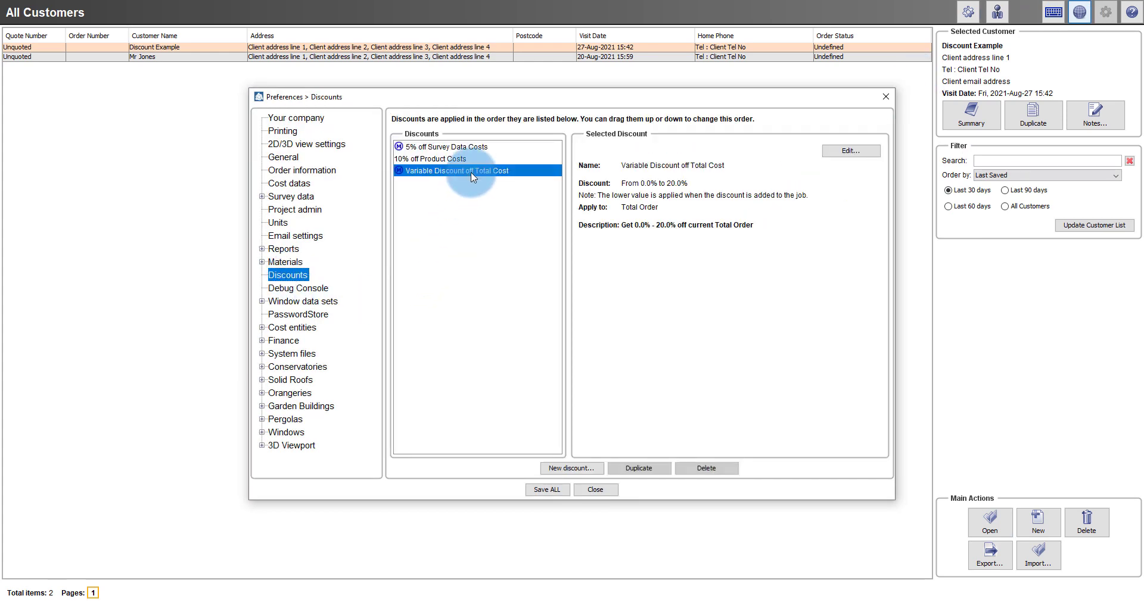
left_click(701, 468)
left_click(602, 313)
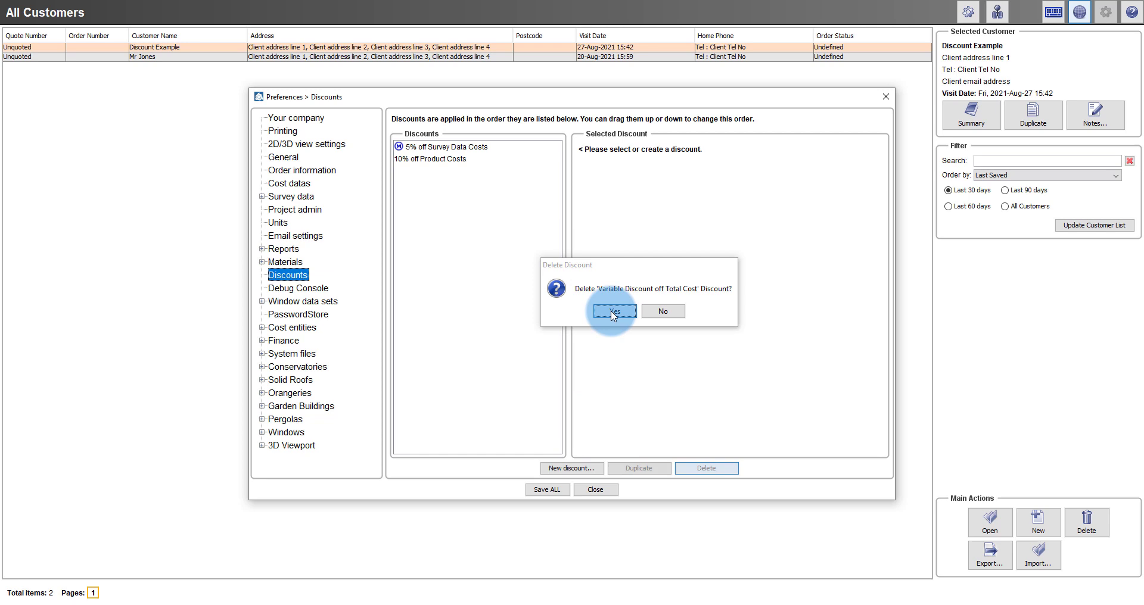
left_click(459, 160)
left_click(702, 468)
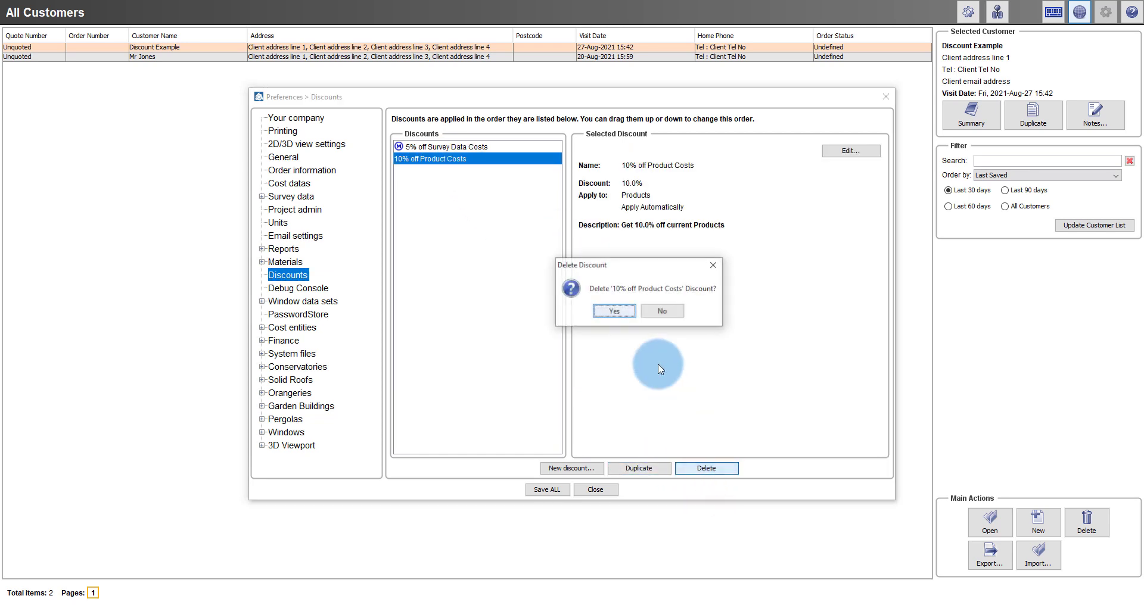
left_click(614, 311)
left_click(447, 147)
left_click(703, 469)
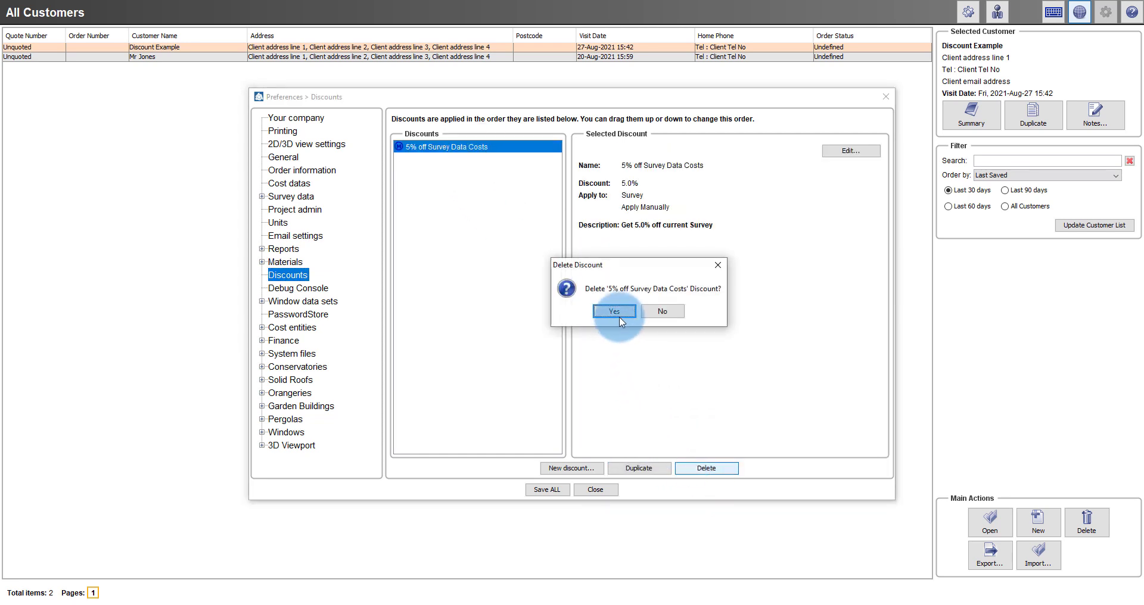
left_click(620, 320)
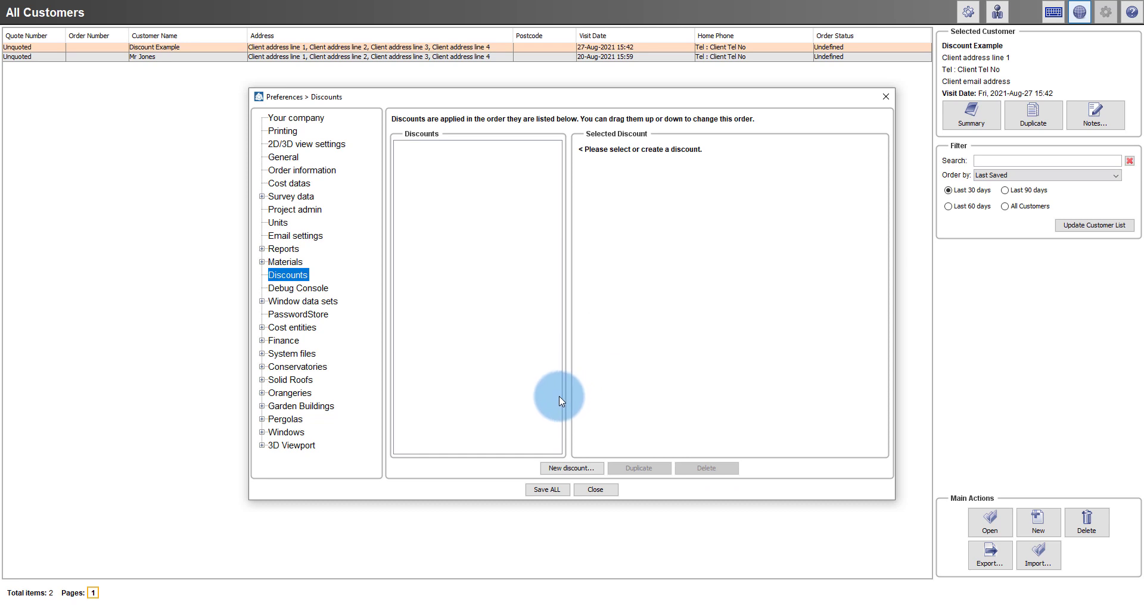
Create a discount from the automatic more-than-a-certain-value template and name it "£200.00 Off if more than £6,000.00 spent"
left_click(565, 469)
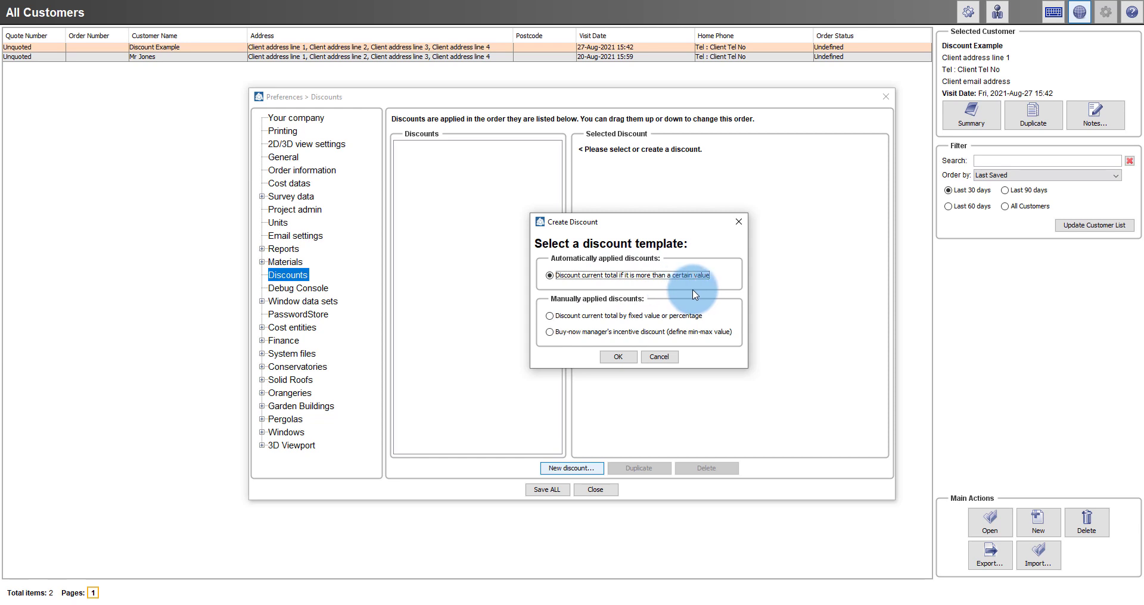
left_click(618, 357)
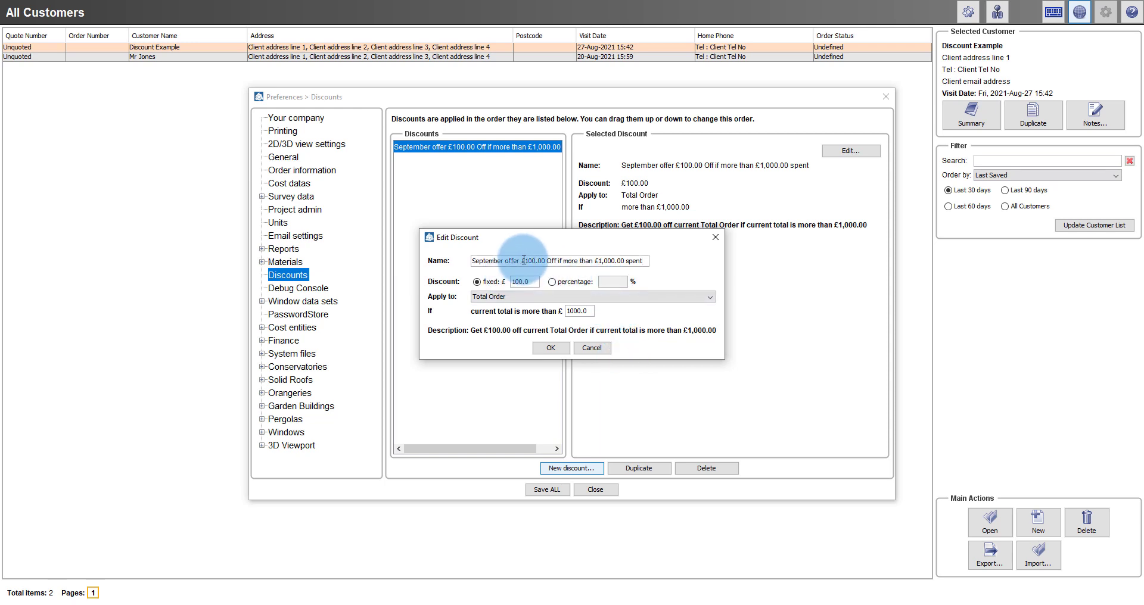
left_click_drag(528, 260, 444, 267)
type("£2")
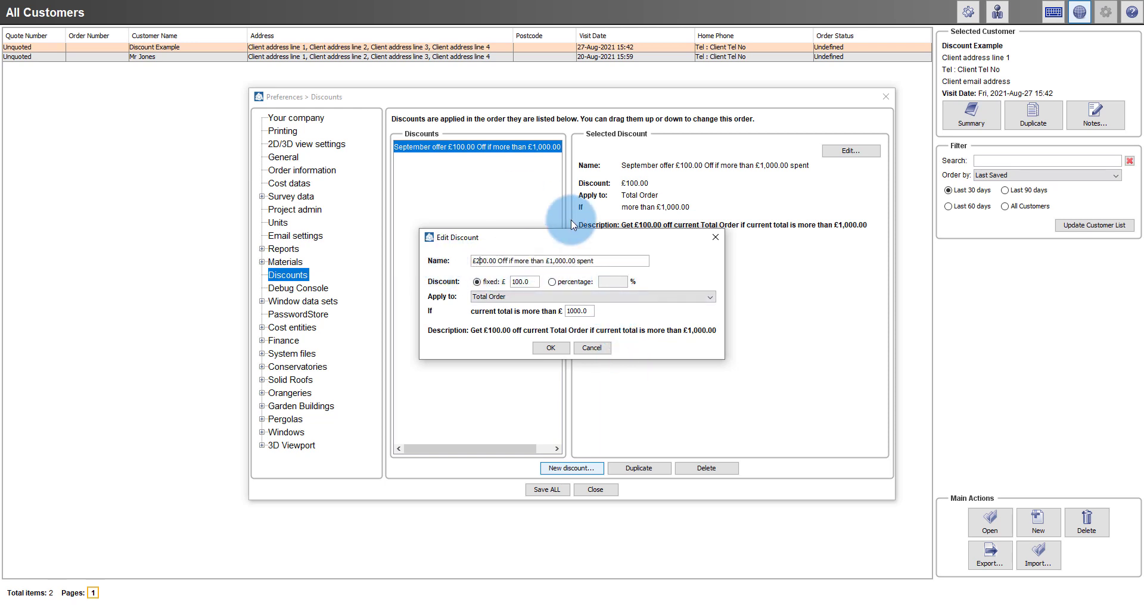
left_click(553, 261)
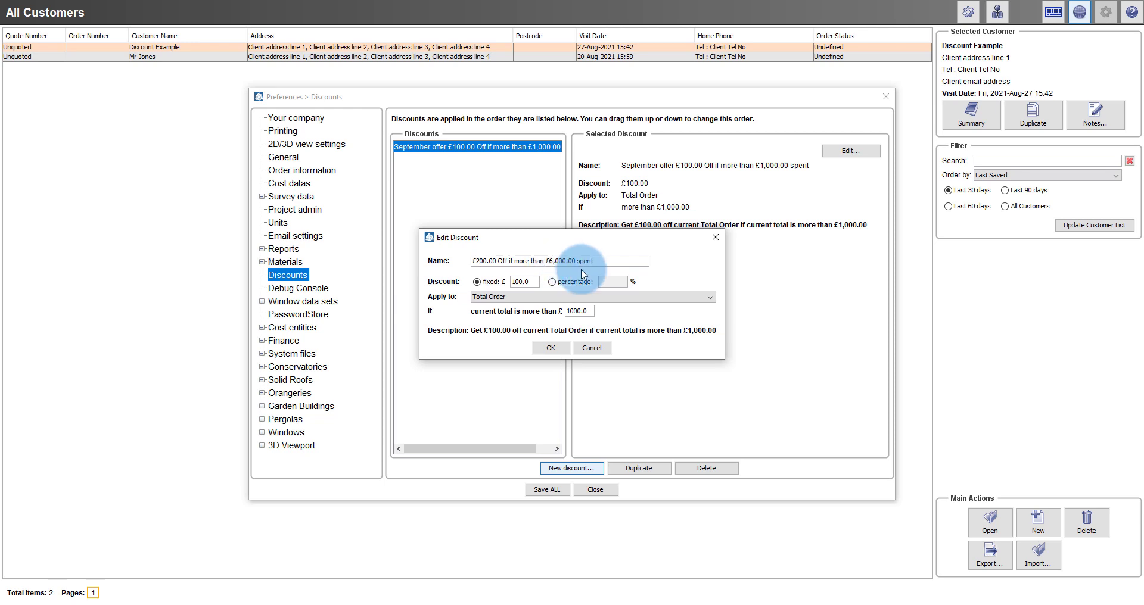
Set the new discount to a fixed £200.00 off the total order above £6,000.00, and save the preferences on closing
left_click(514, 282)
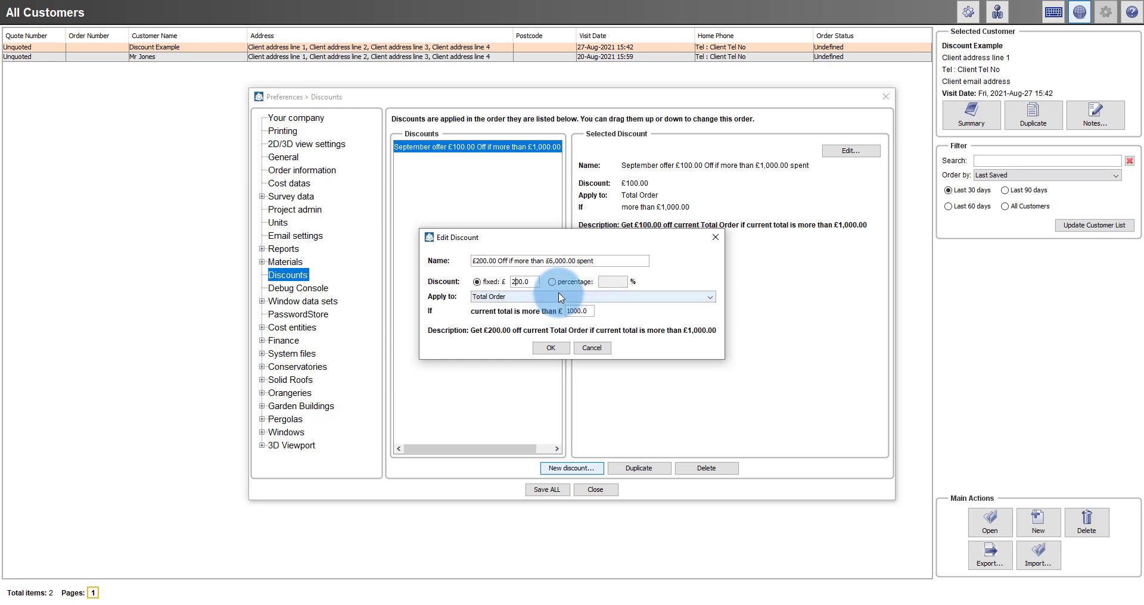
left_click(560, 297)
left_click(560, 297)
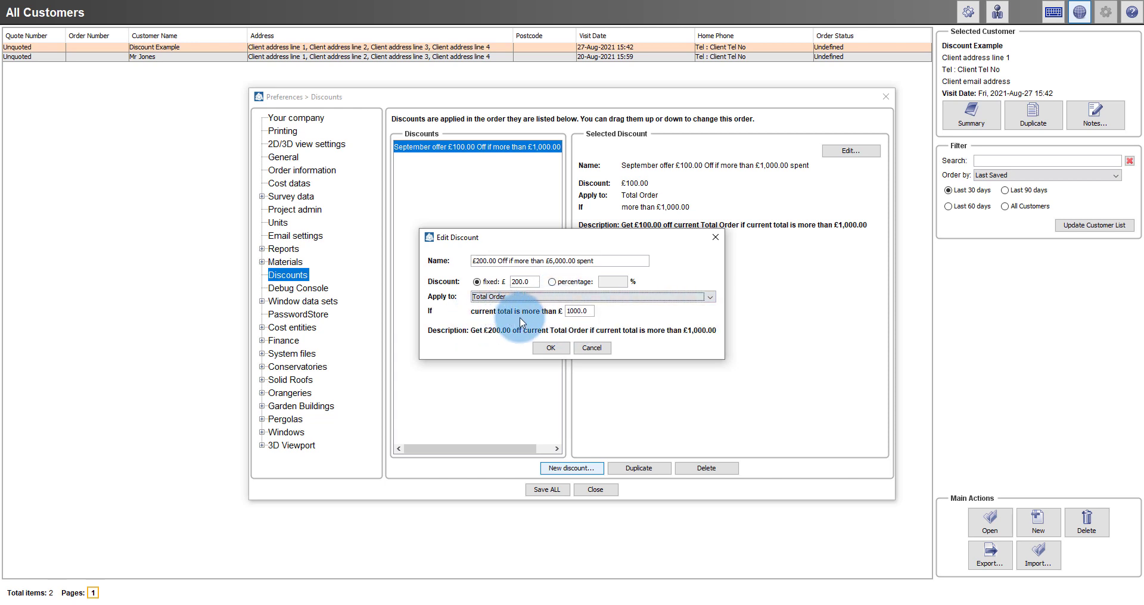
left_click(569, 310)
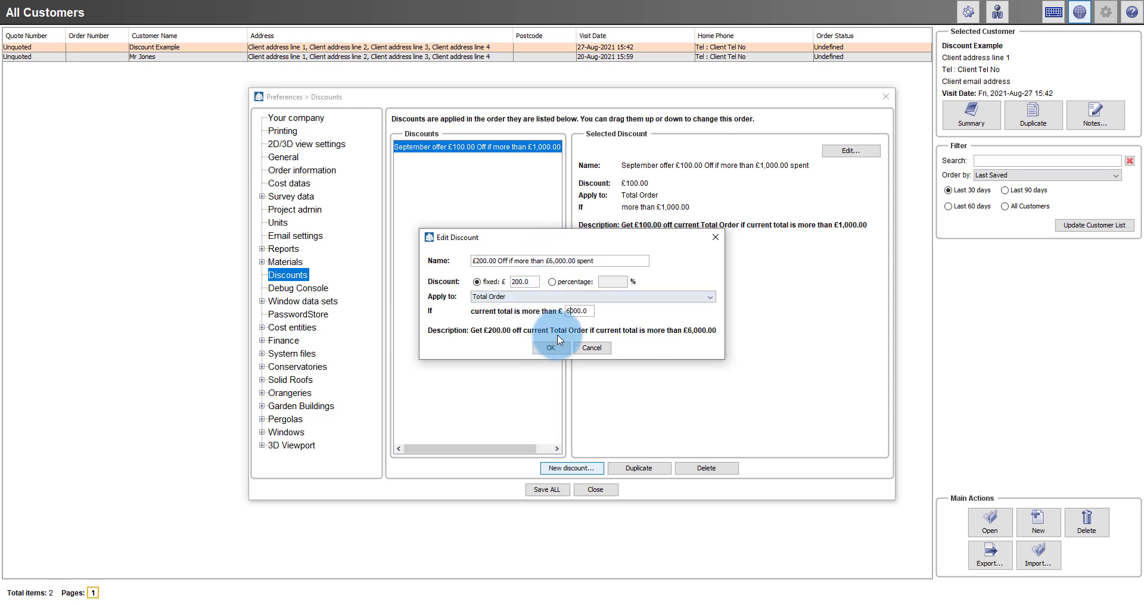
left_click(555, 352)
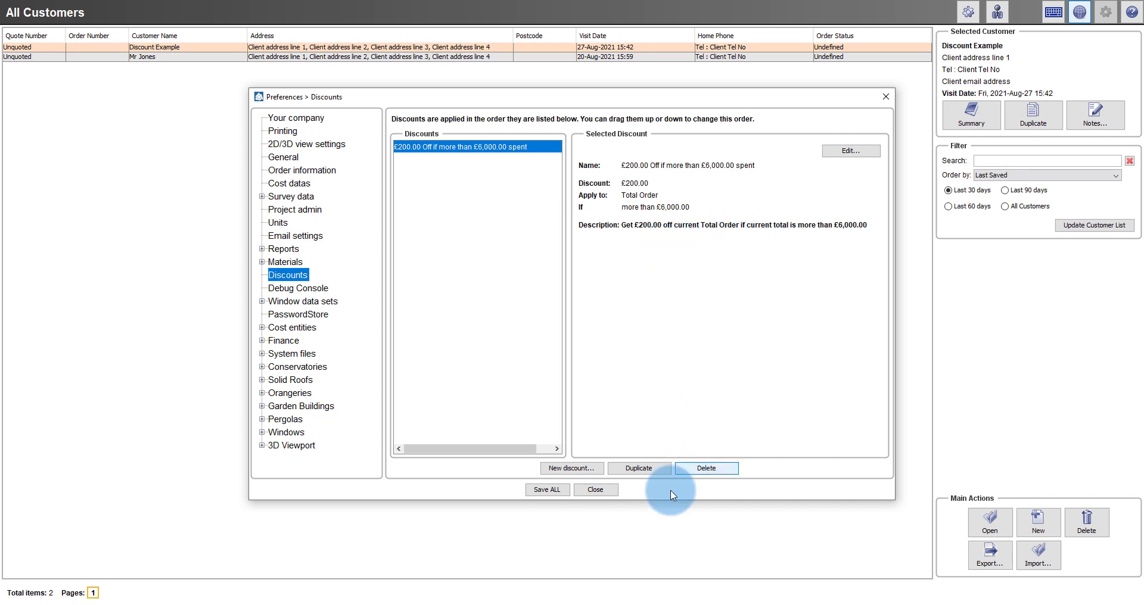
left_click(595, 490)
left_click(553, 316)
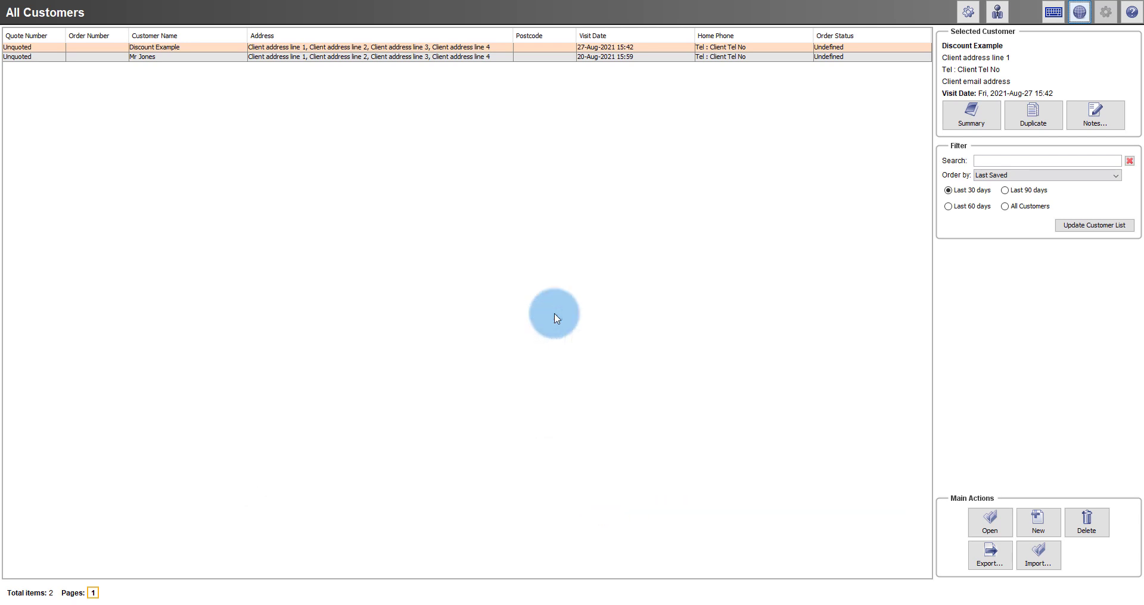
Open the Discount Example customer in live mode and check the spend-threshold discount in the quote's finance options
double_click(466, 52)
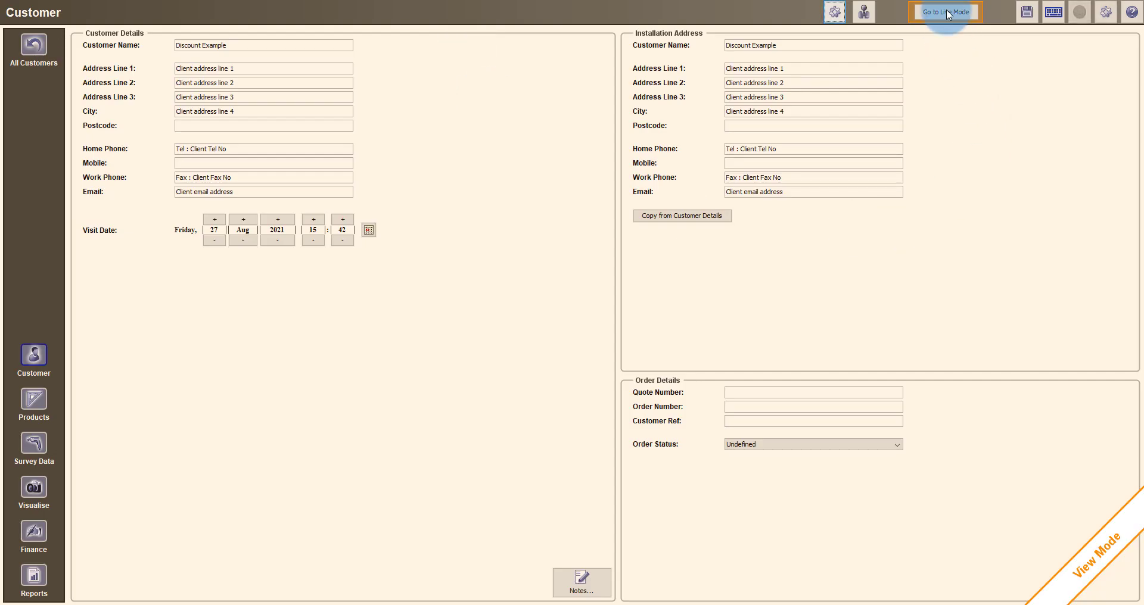
left_click(951, 13)
left_click(516, 365)
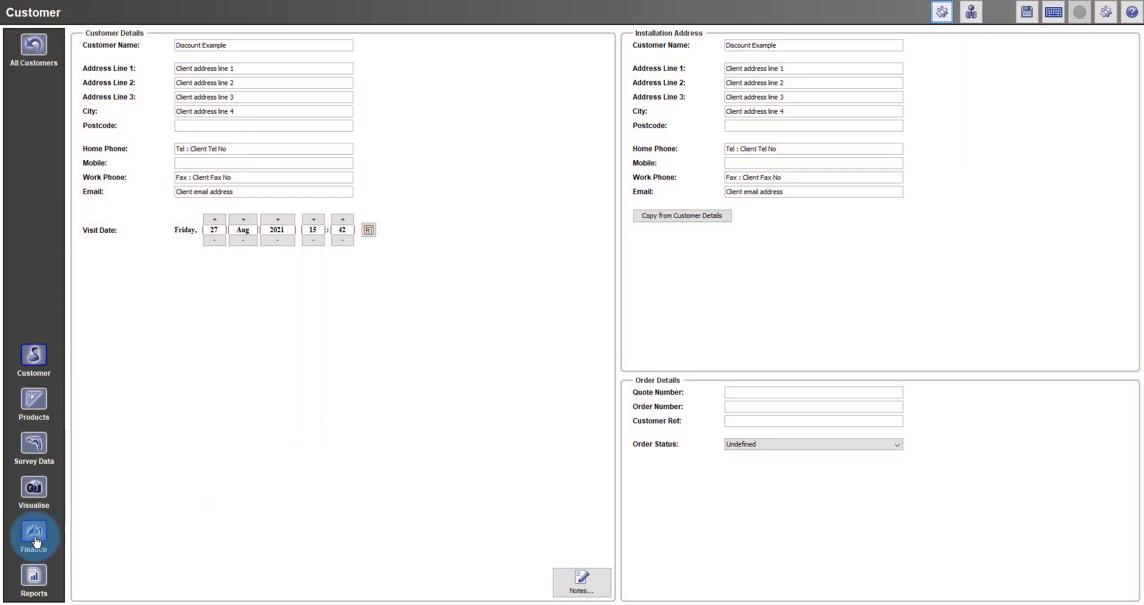
left_click(34, 540)
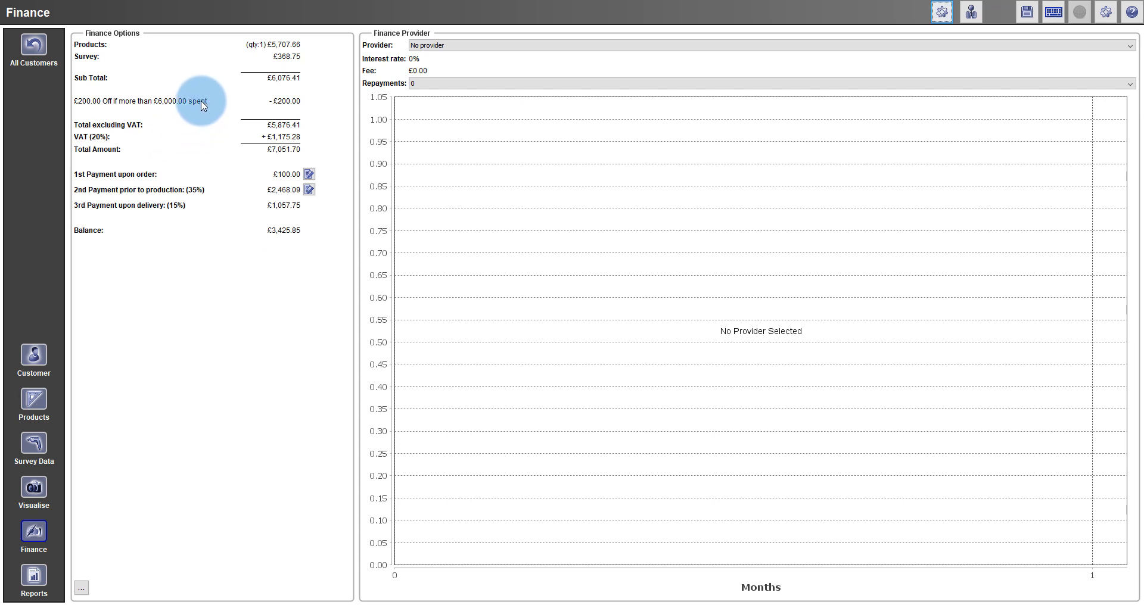
mouse_move(201, 107)
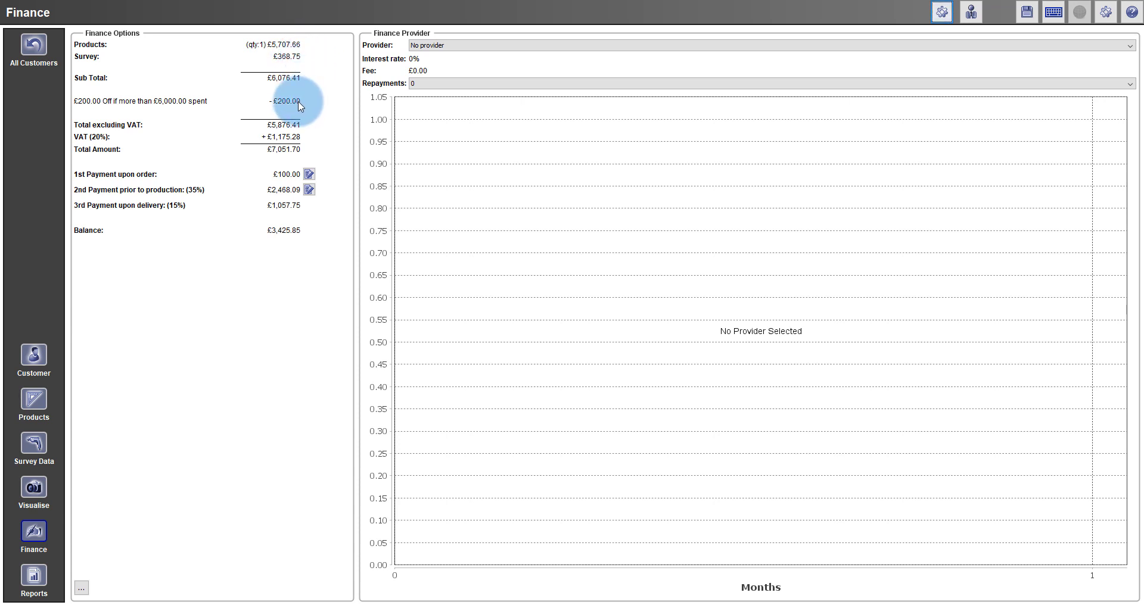
Remove planning approval from the survey data and accept the resulting order change in the finance information
left_click(37, 442)
left_click(91, 87)
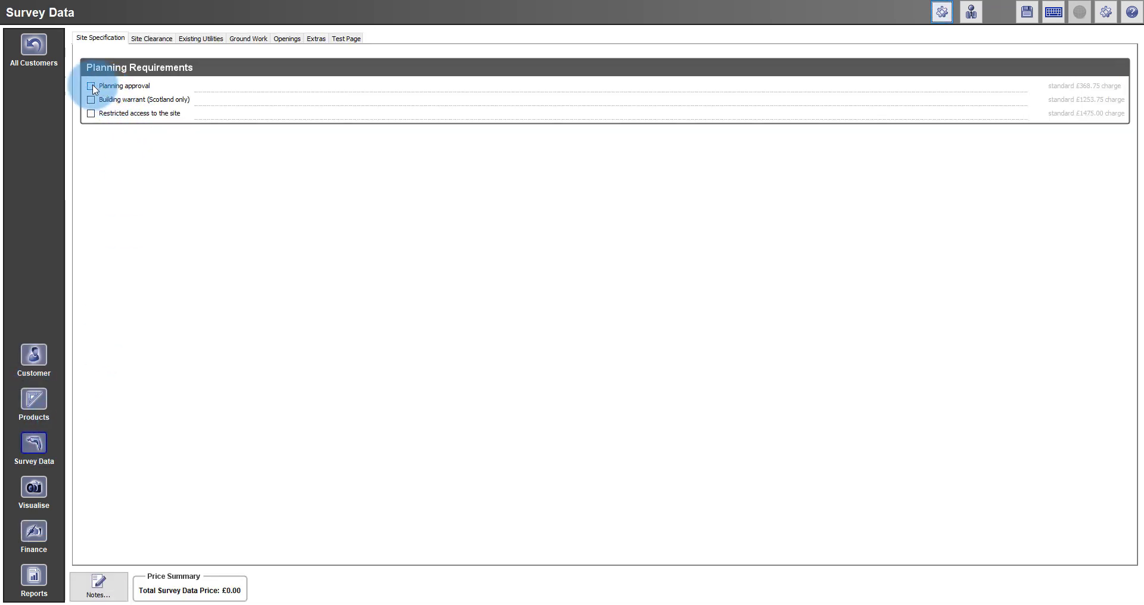
left_click(33, 539)
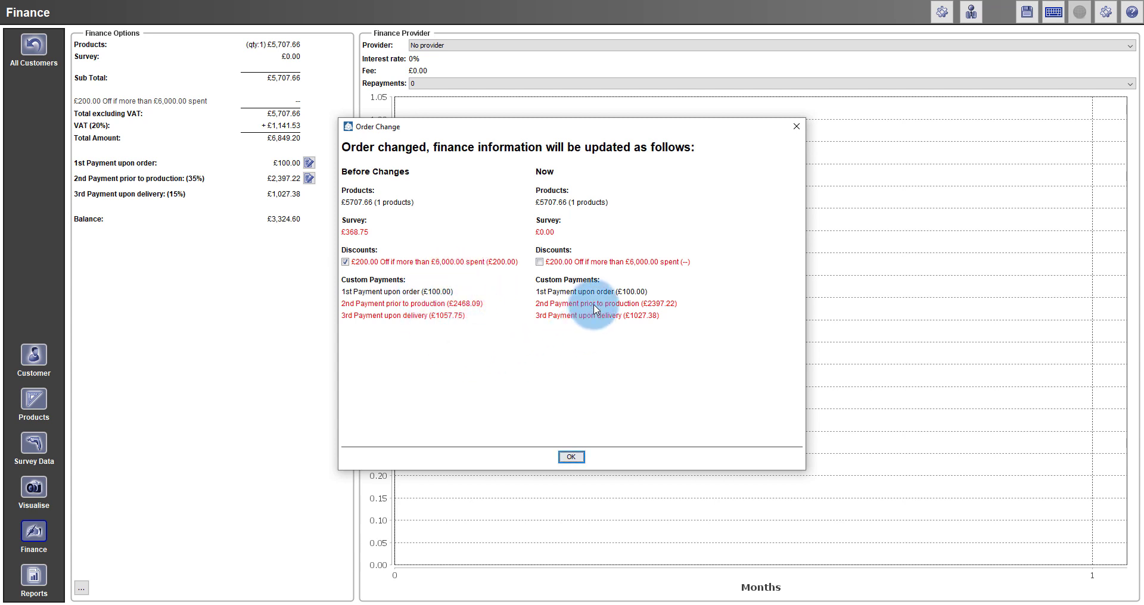
left_click(565, 458)
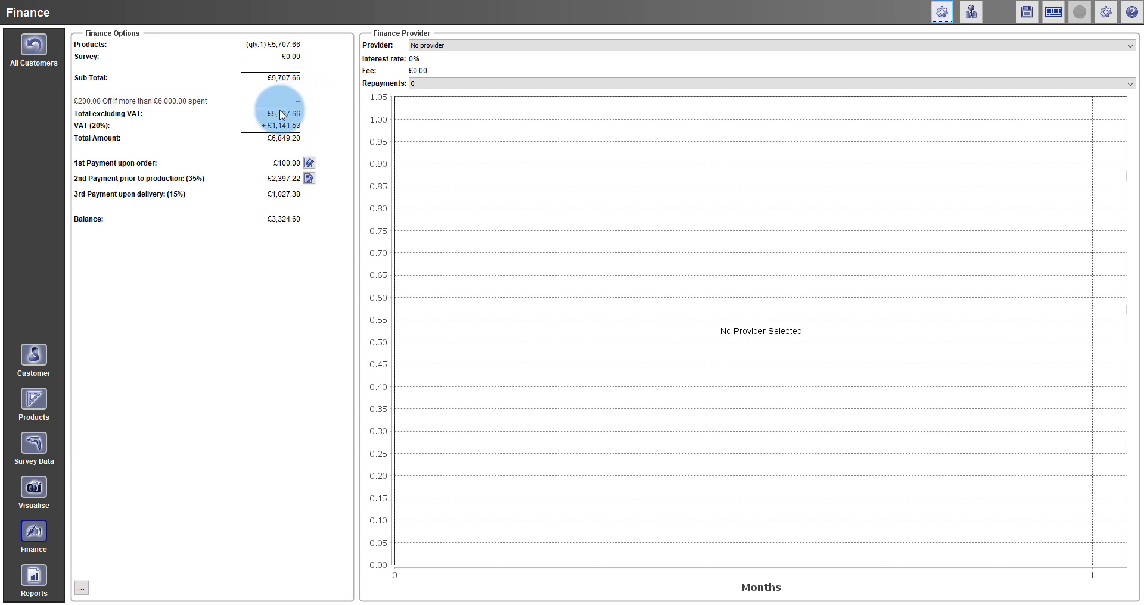
Save the project while returning to the customer list, and disable showing all automatic discounts on the Finance page in the preferences
left_click(52, 64)
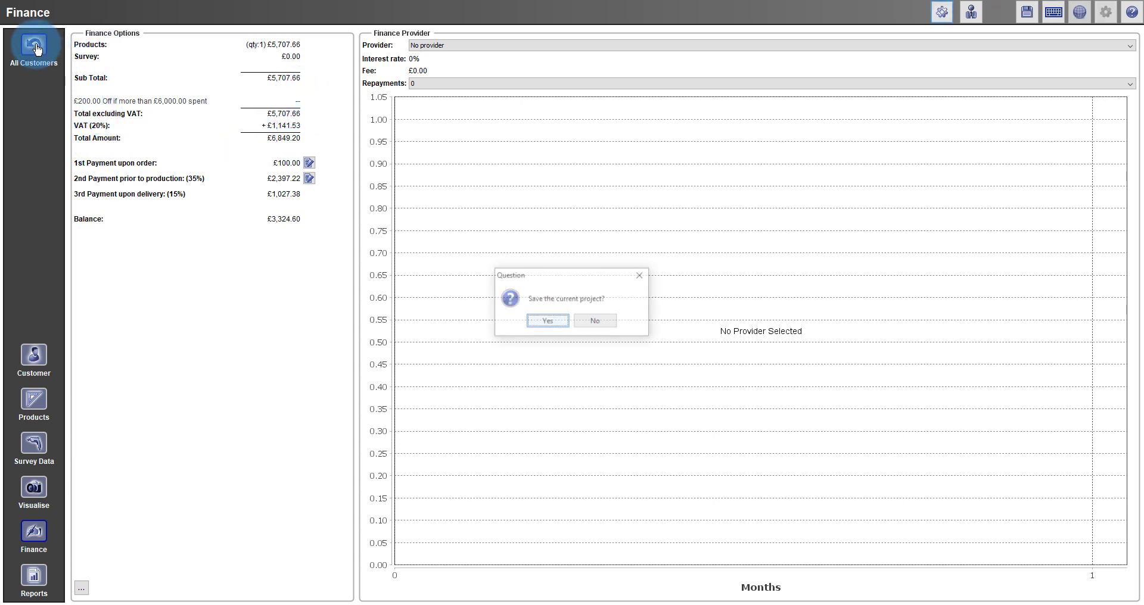
left_click(554, 326)
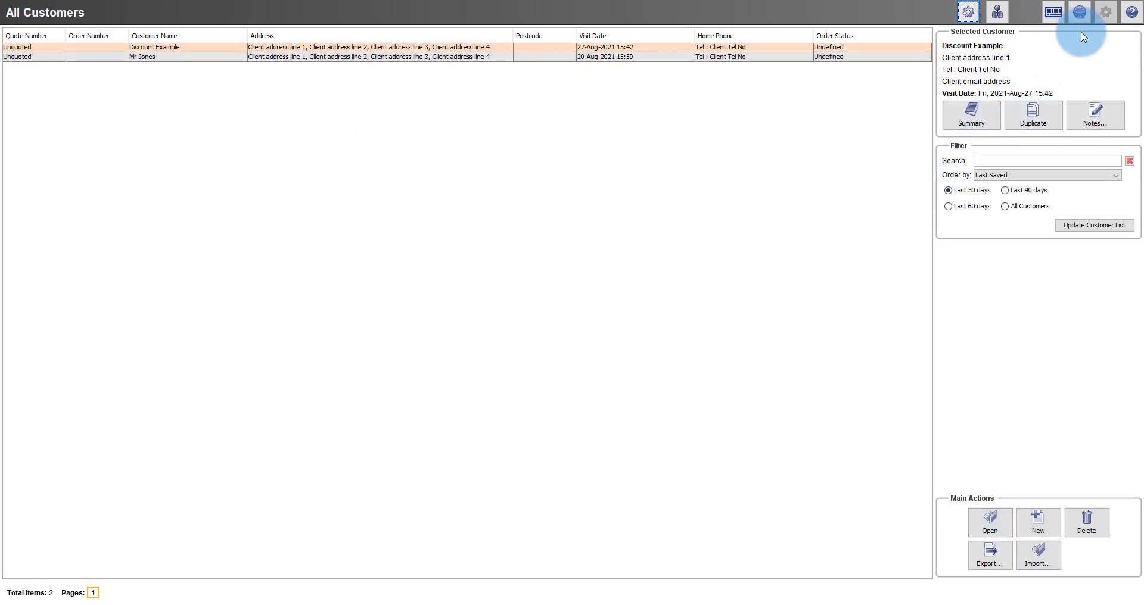
left_click(1080, 12)
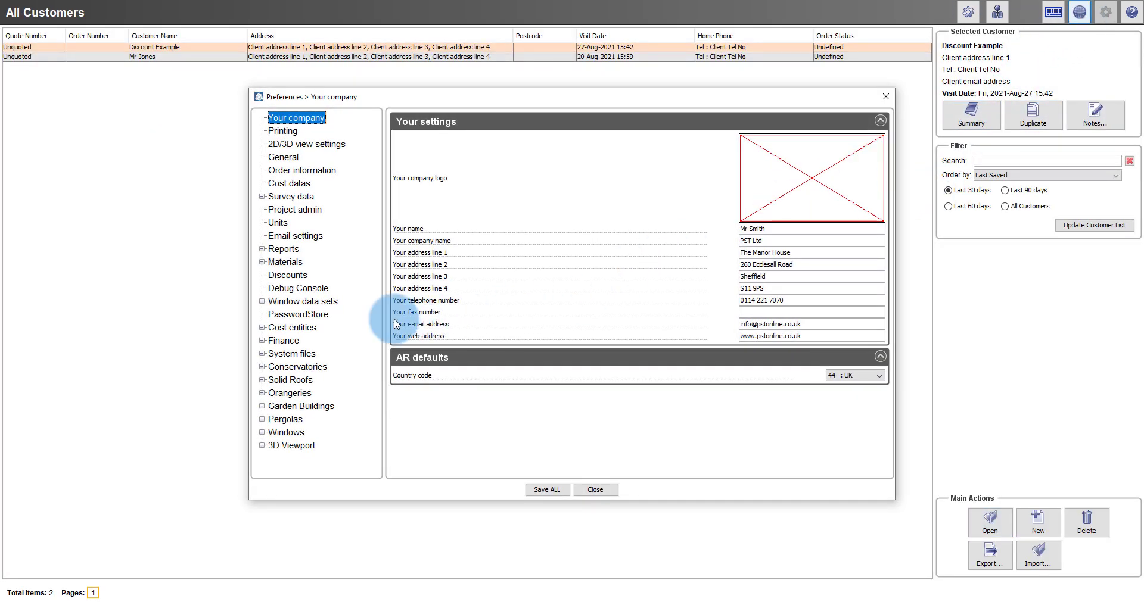
left_click(262, 341)
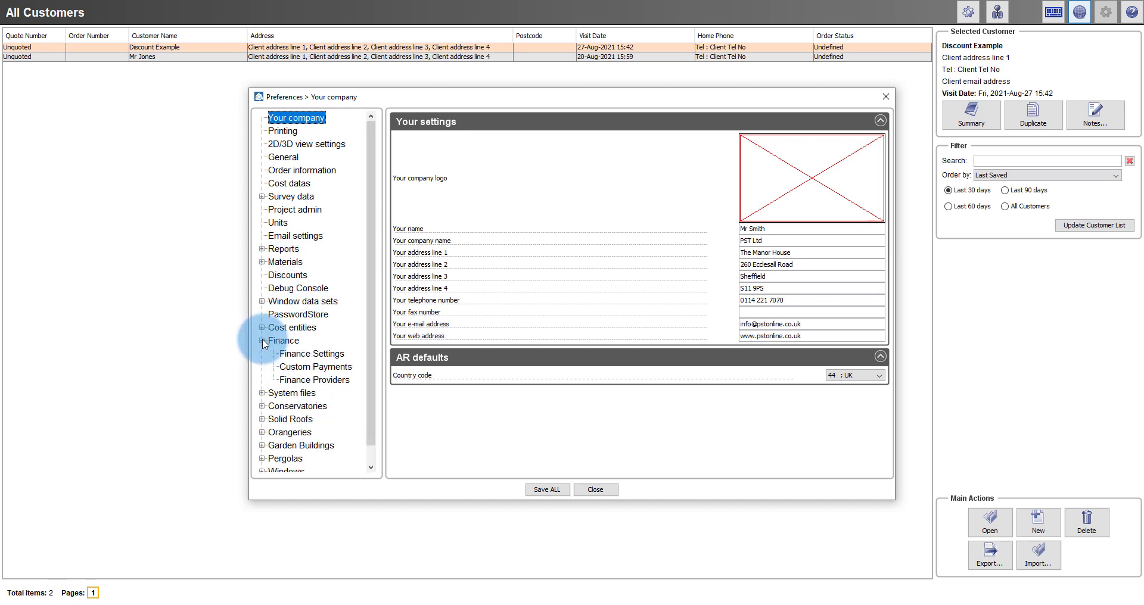
left_click(312, 354)
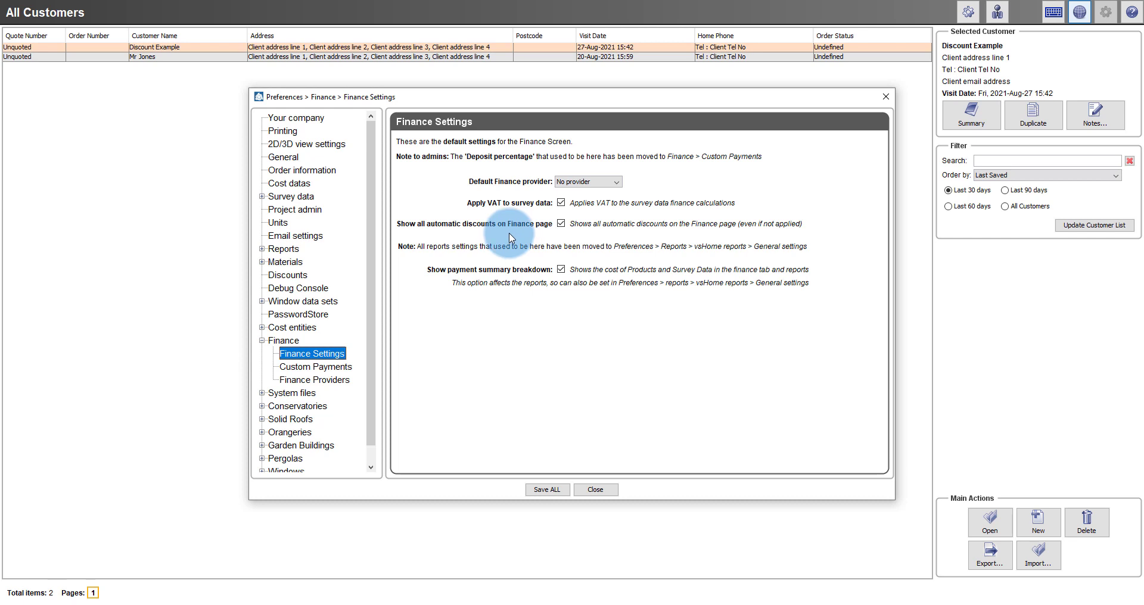
left_click(561, 224)
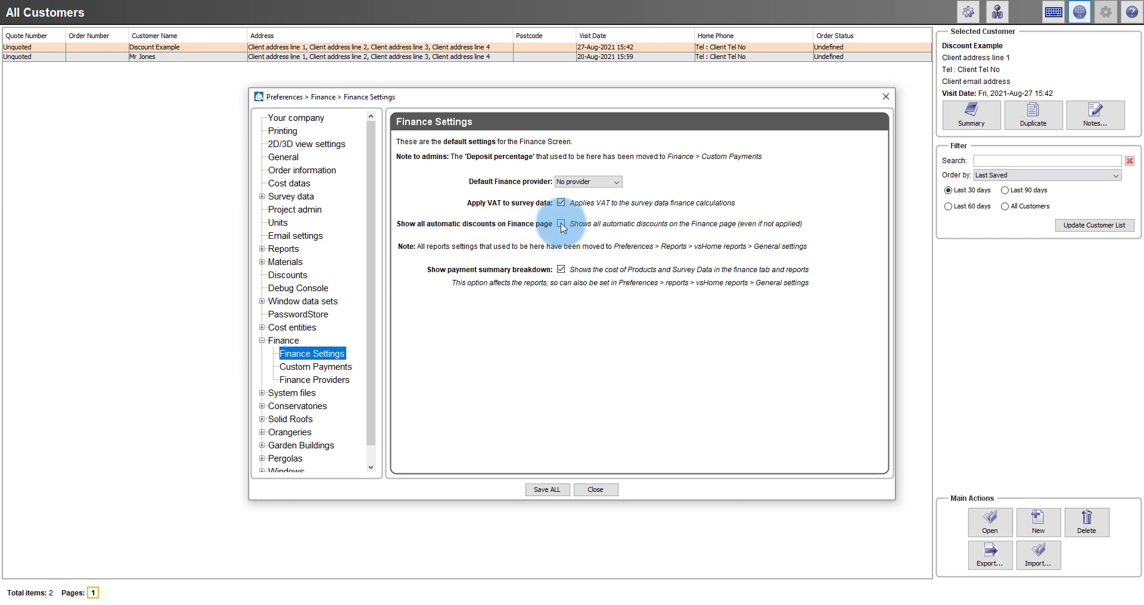
left_click(603, 491)
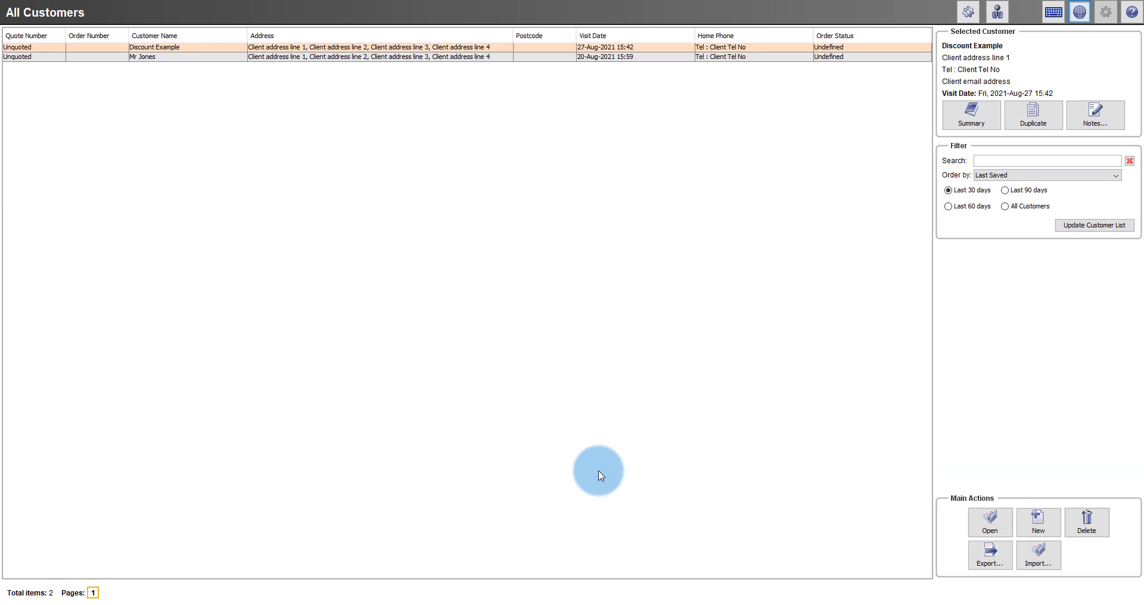
Reopen the Discount Example customer in live mode and review the finance options for unapplied automatic discounts
double_click(666, 50)
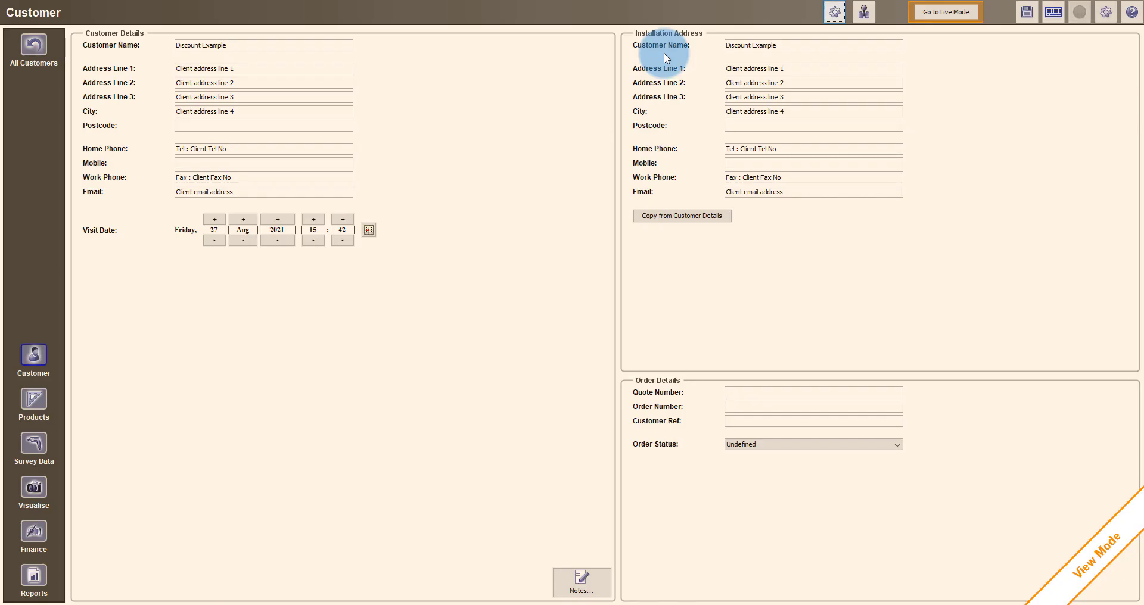
left_click(953, 12)
left_click(448, 369)
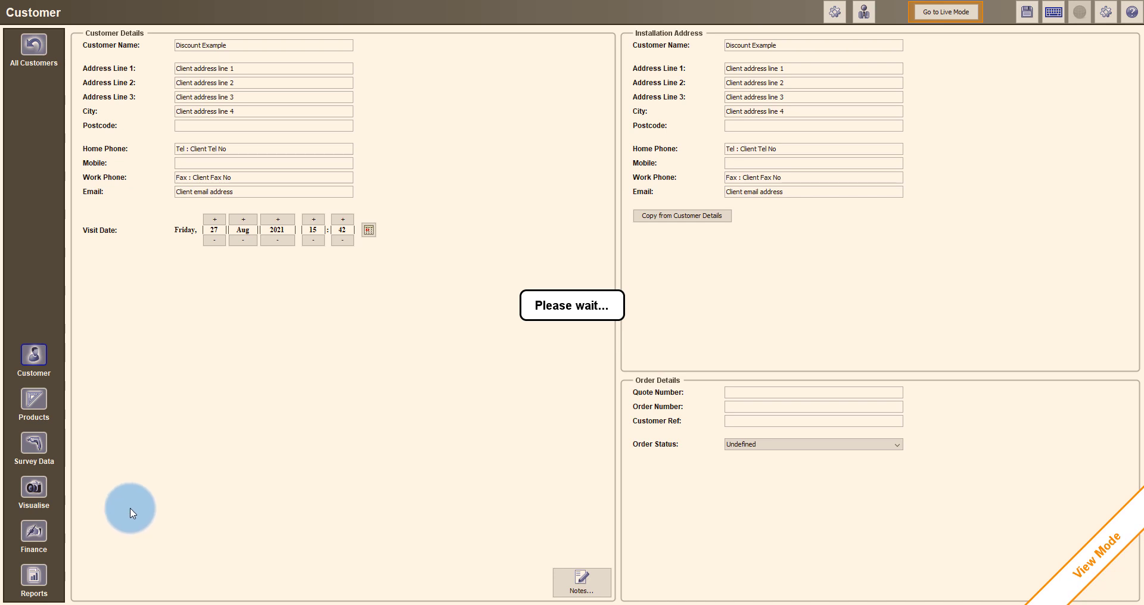
left_click(34, 532)
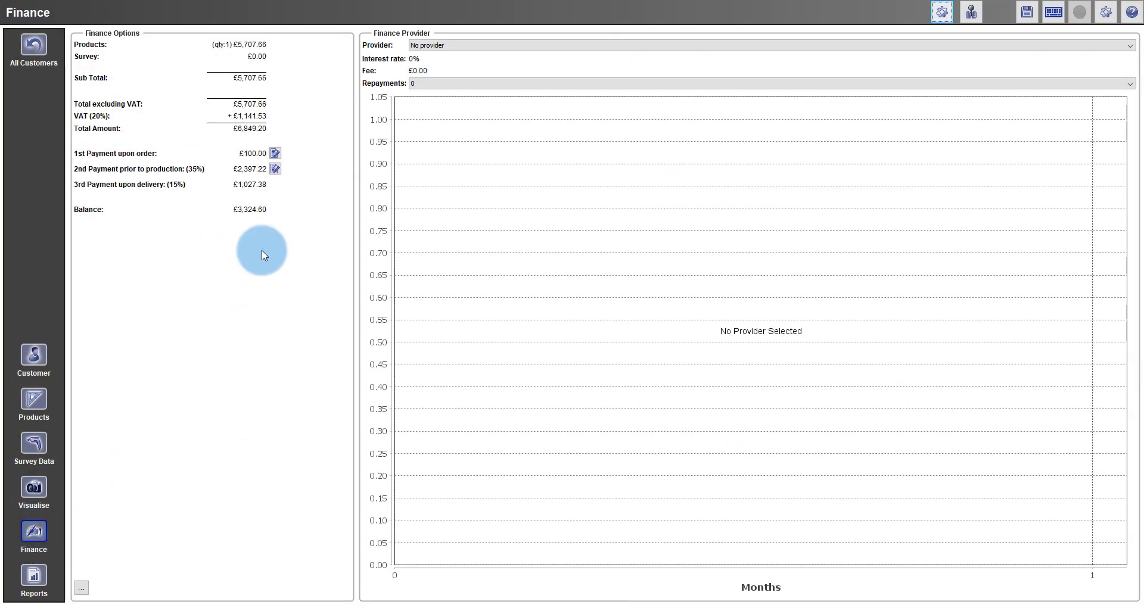